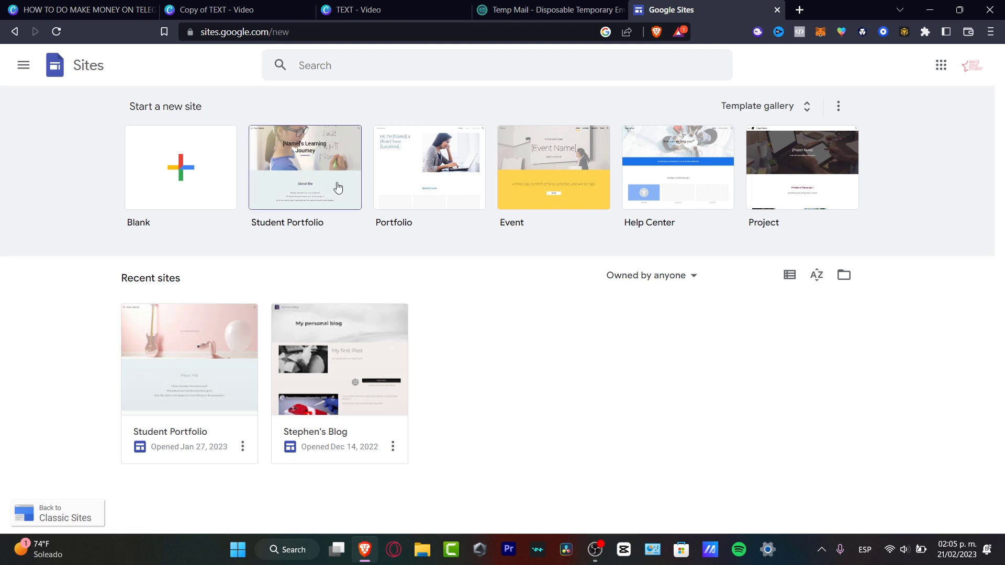
# Create a new blank site and clear the placeholder page title in its header
pyautogui.click(153, 179)
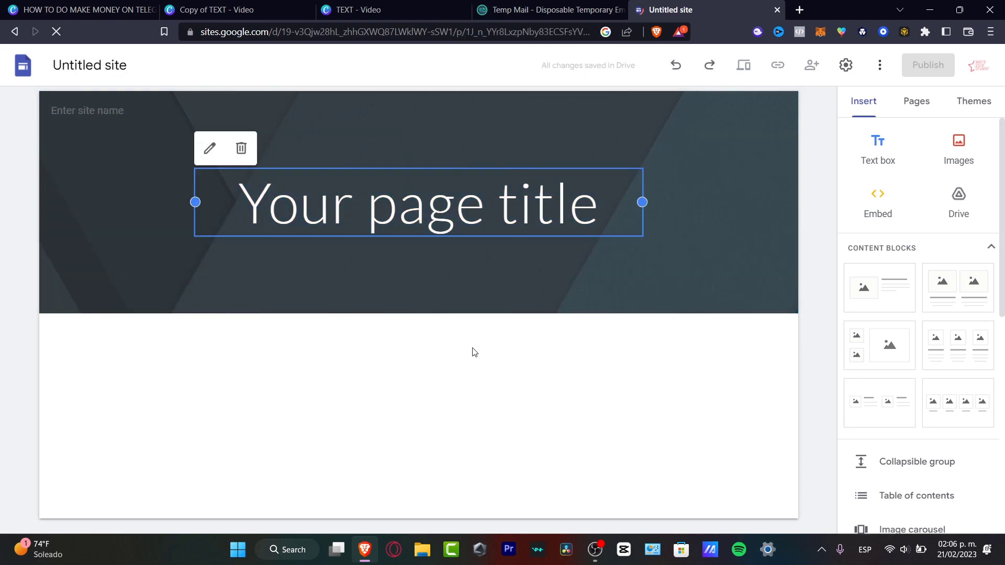
pyautogui.moveTo(483, 248)
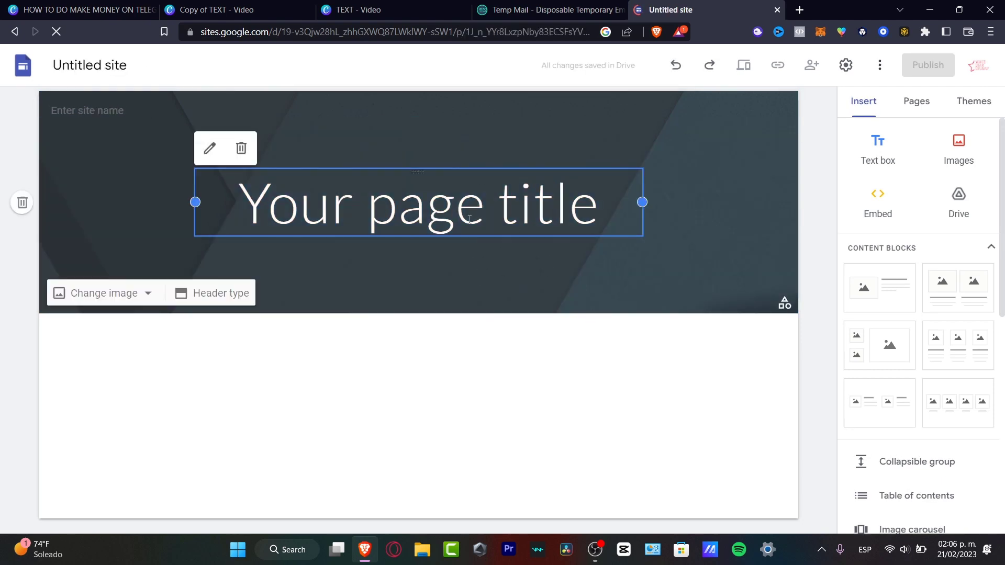
pyautogui.click(457, 206)
pyautogui.press('Right')
pyautogui.press('Right')
pyautogui.press('Right')
pyautogui.press('Right')
pyautogui.press('Right')
pyautogui.press('Right')
pyautogui.hotkey('shift', 'Right')
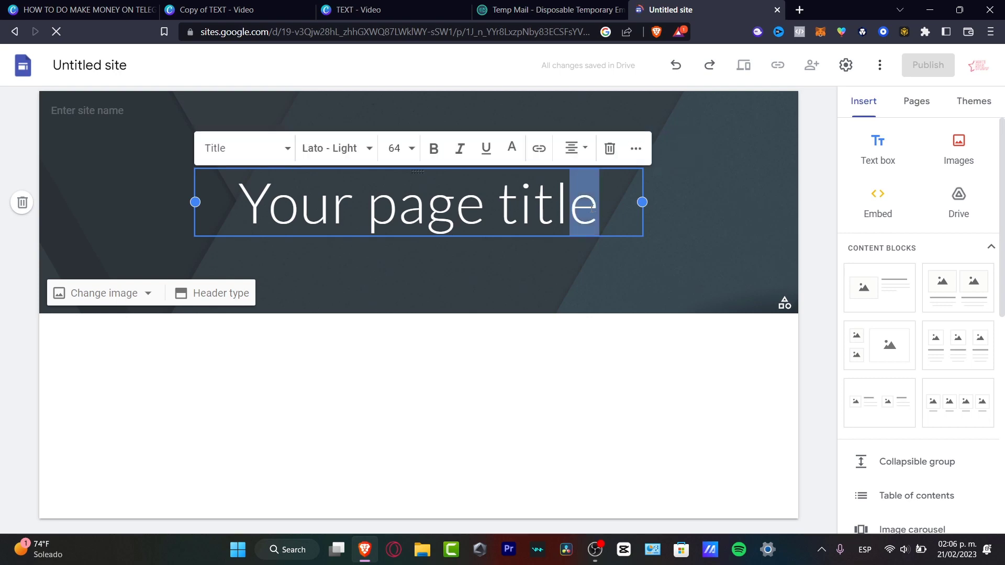
pyautogui.hotkey('shift', 'Left')
pyautogui.hotkey('shift', 'Left')
pyautogui.press('BackSpace')
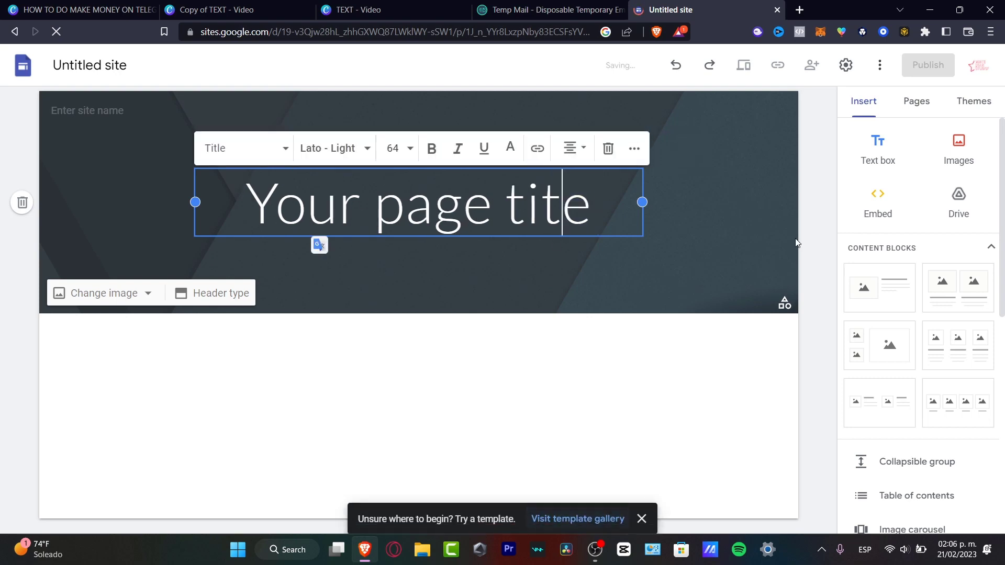
pyautogui.moveTo(593, 200); pyautogui.dragTo(243, 204)
pyautogui.press('BackSpace')
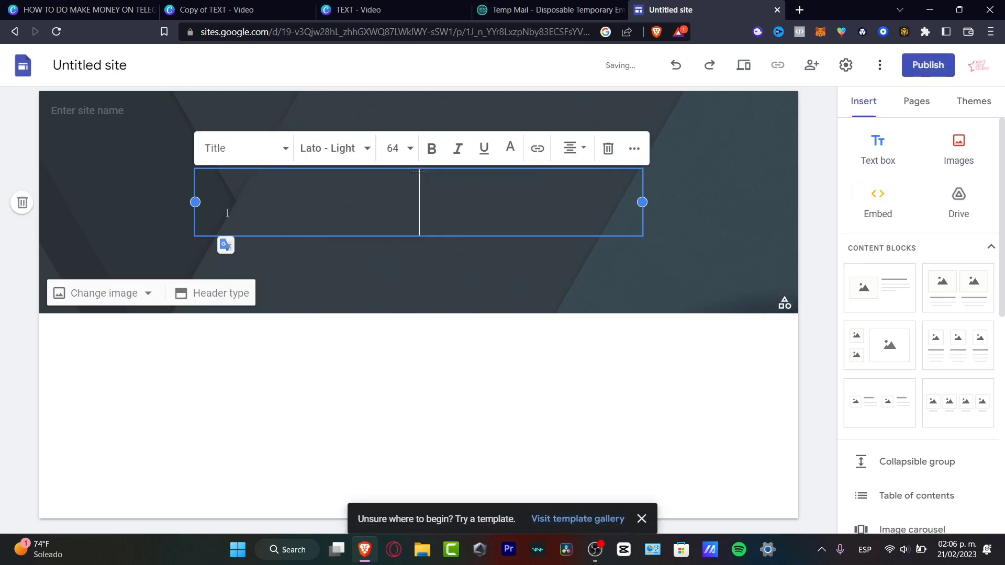
pyautogui.click(796, 178)
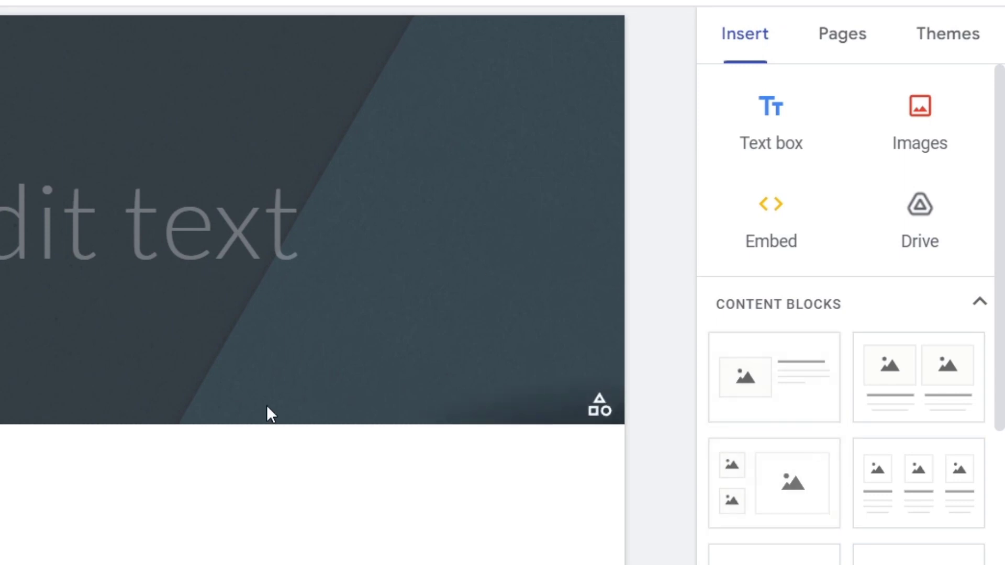
# Insert the content block with a single image beside a heading and body text below the header
pyautogui.scroll(-6, 869, 435)
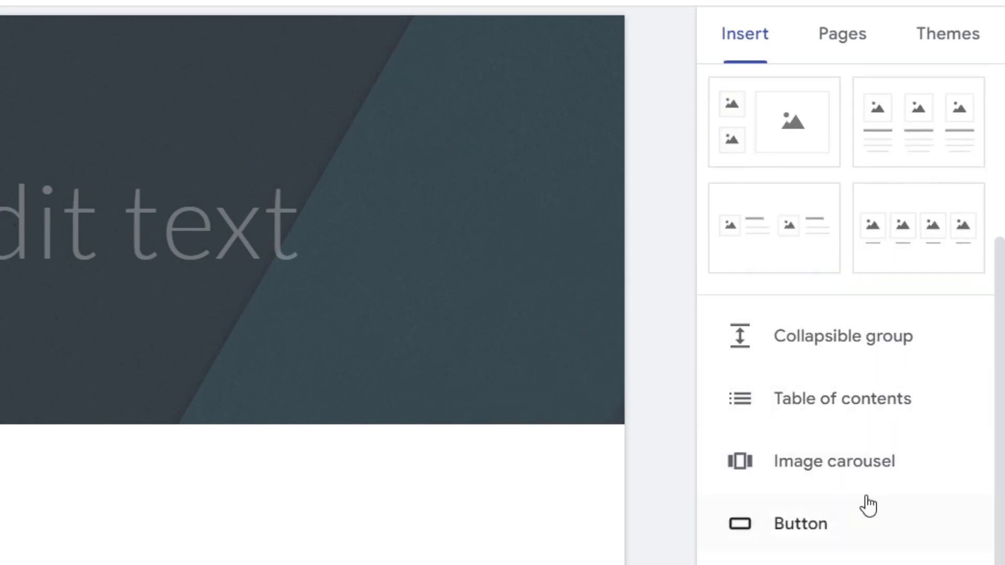
pyautogui.scroll(-8, 868, 515)
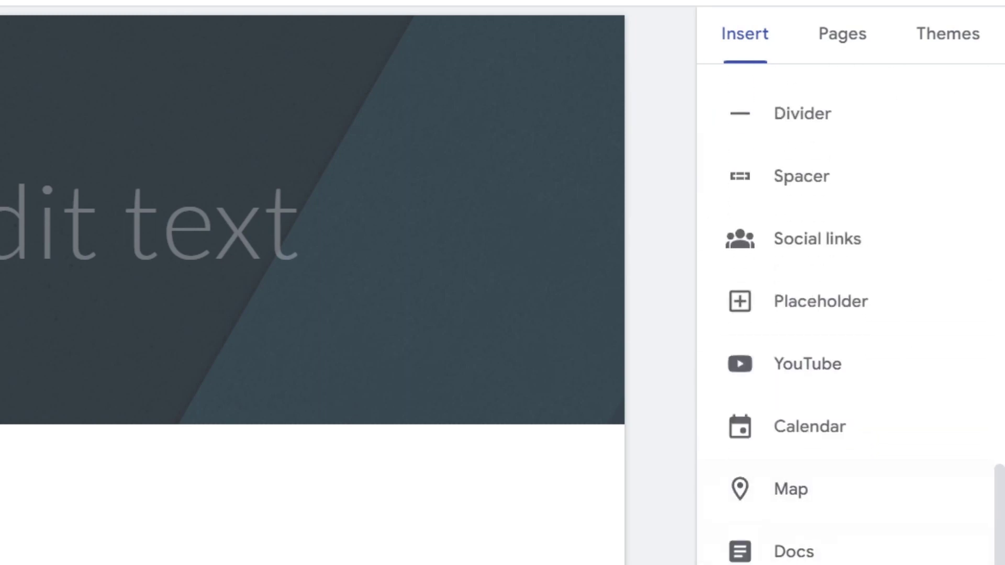
pyautogui.scroll(10, 803, 554)
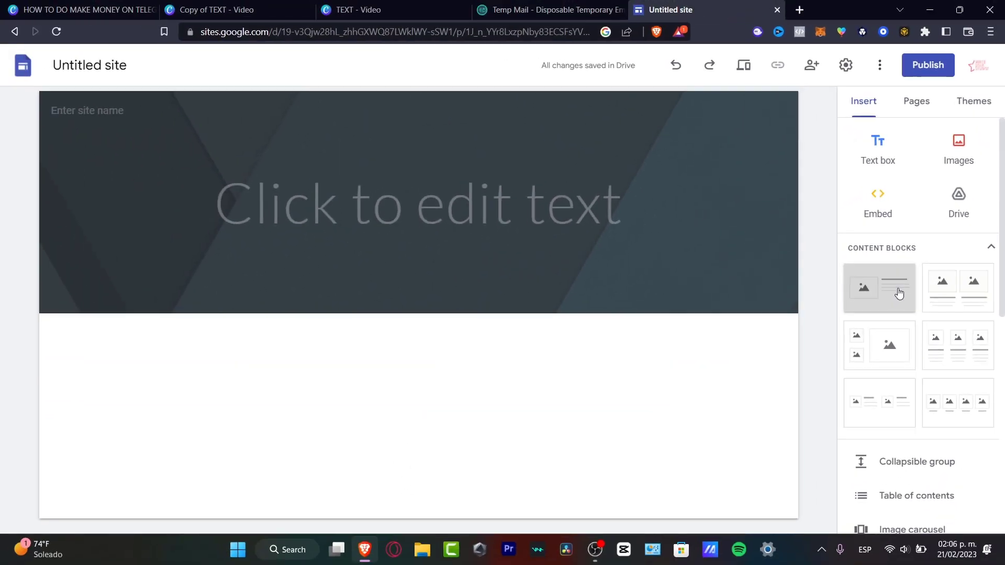
pyautogui.click(869, 296)
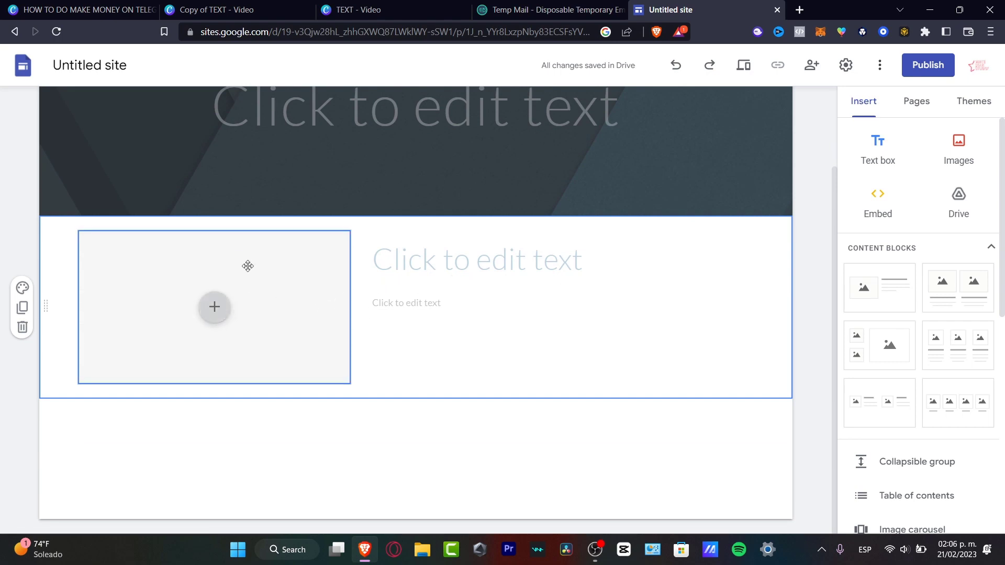
# Fill the block's image placeholder with the sunset yoga silhouette beside a mountain, found by searching Google Images for "yoga"
pyautogui.click(219, 313)
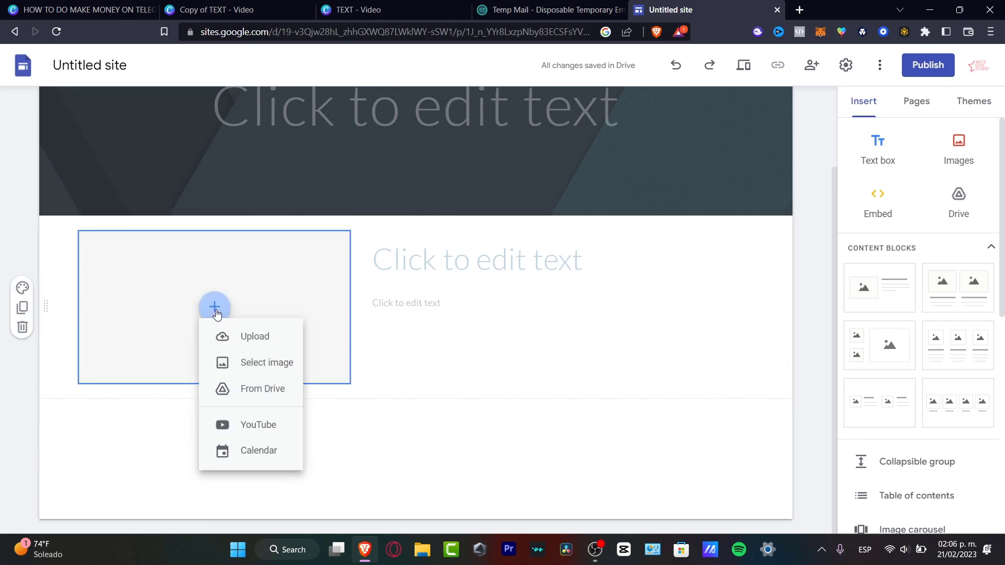
pyautogui.click(269, 375)
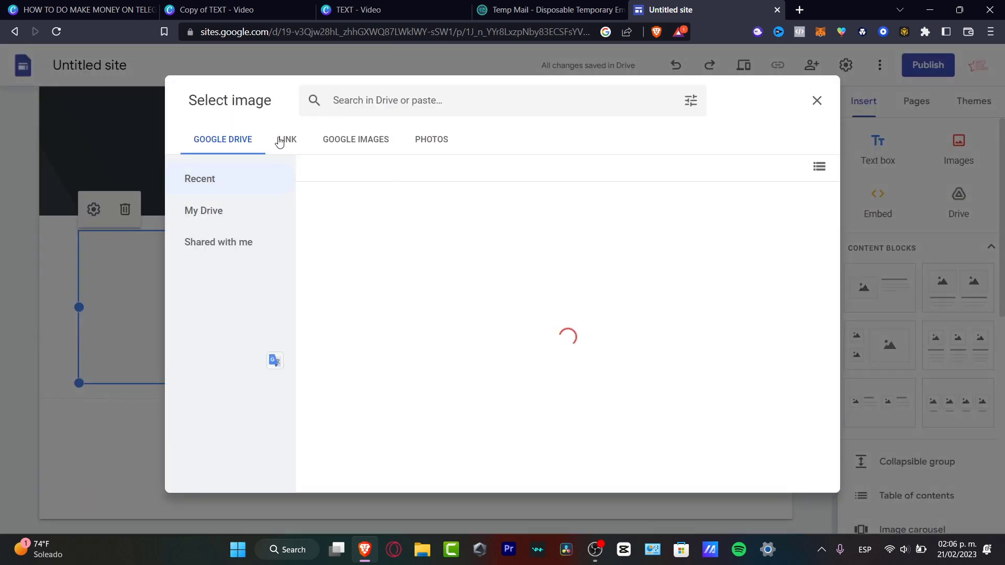
pyautogui.click(282, 139)
pyautogui.click(343, 141)
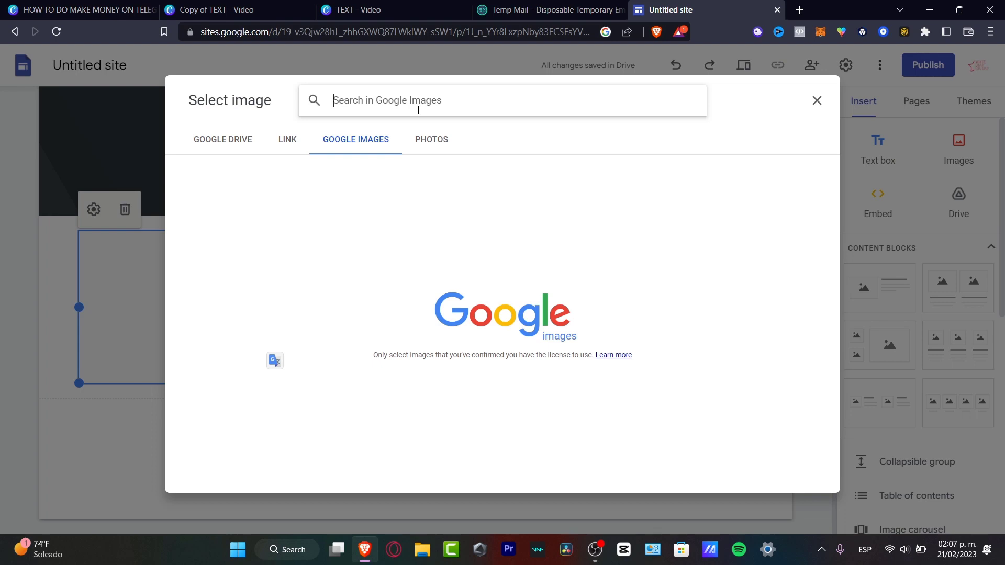
pyautogui.write('yoga')
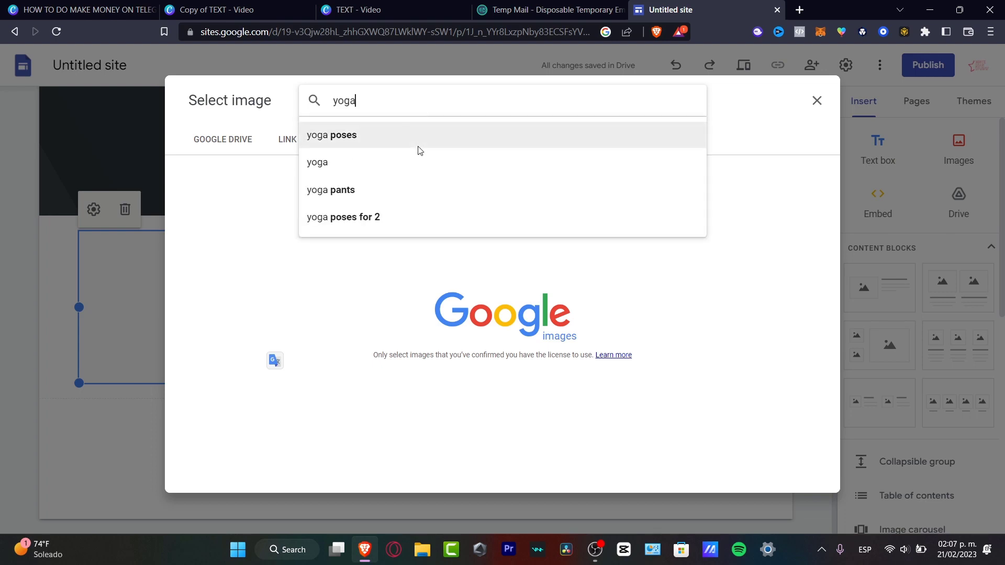
pyautogui.click(426, 159)
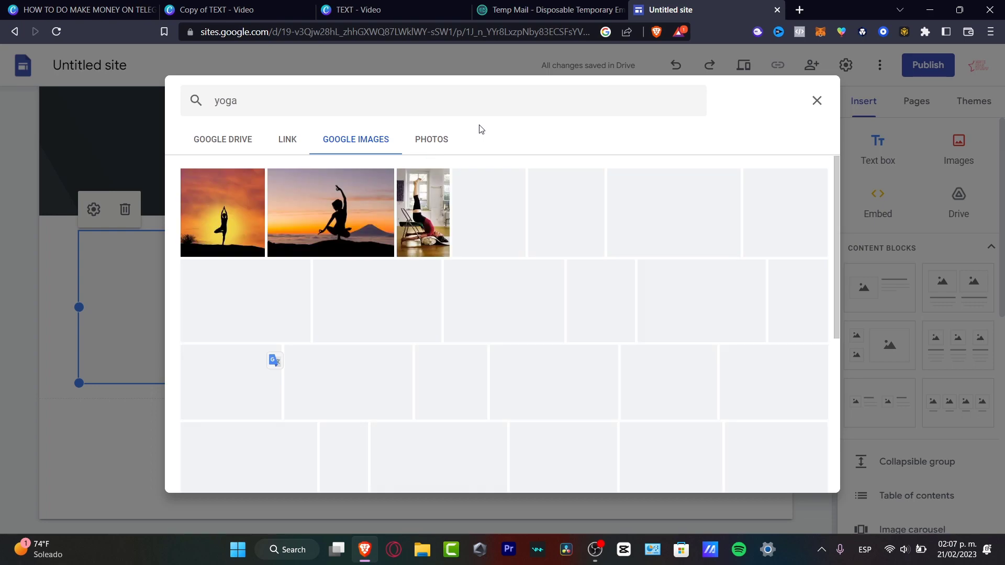
pyautogui.click(347, 216)
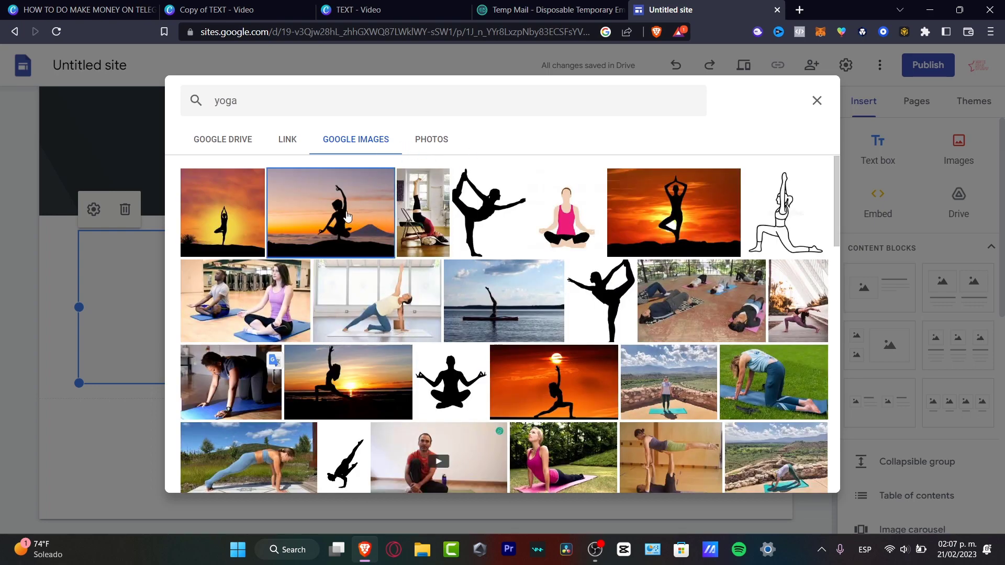
pyautogui.click(806, 479)
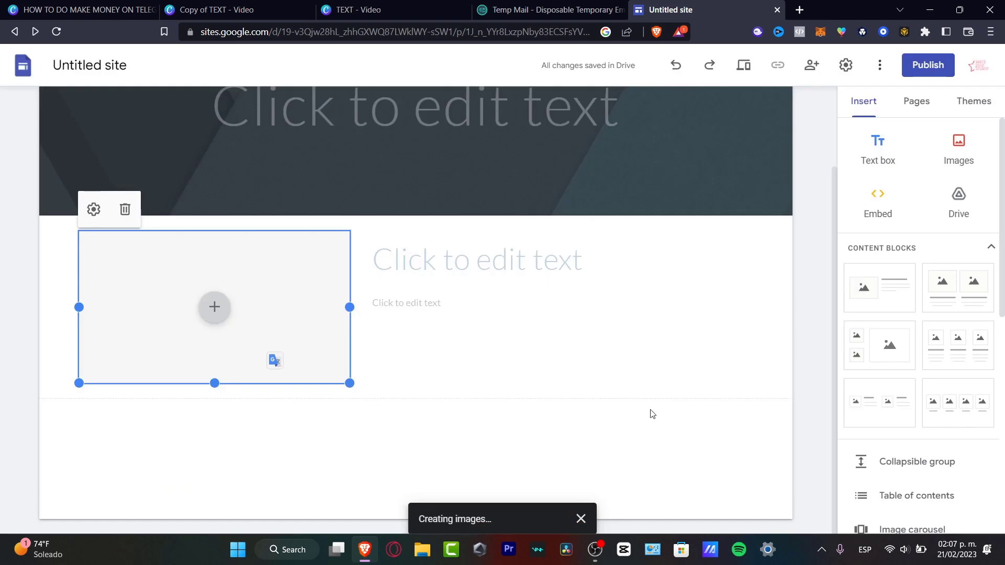
# Enter "HAUNNS" as the heading beside the yoga image and "WHO ARE WE...." as the body text below it
pyautogui.click(471, 271)
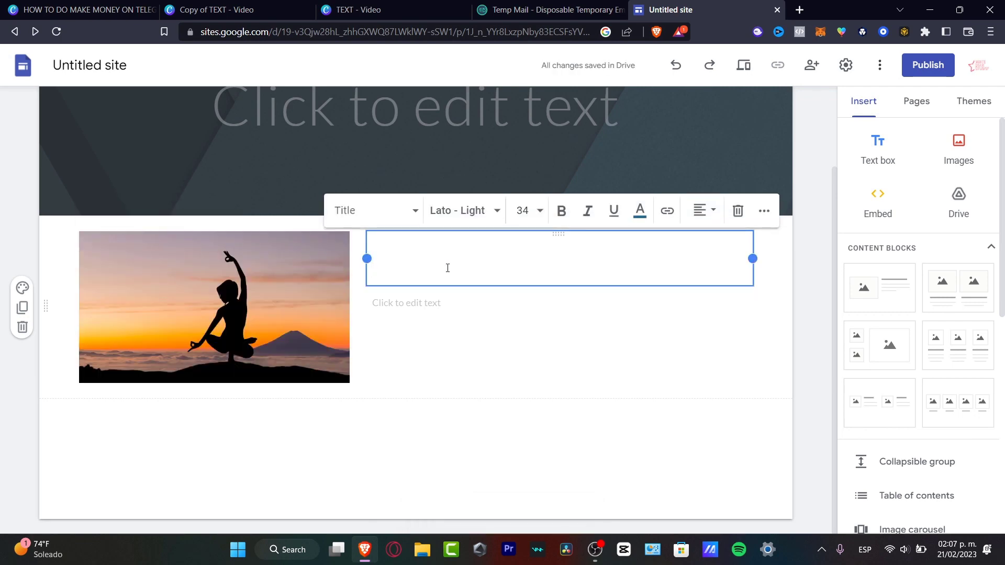
pyautogui.write('HAUNNS')
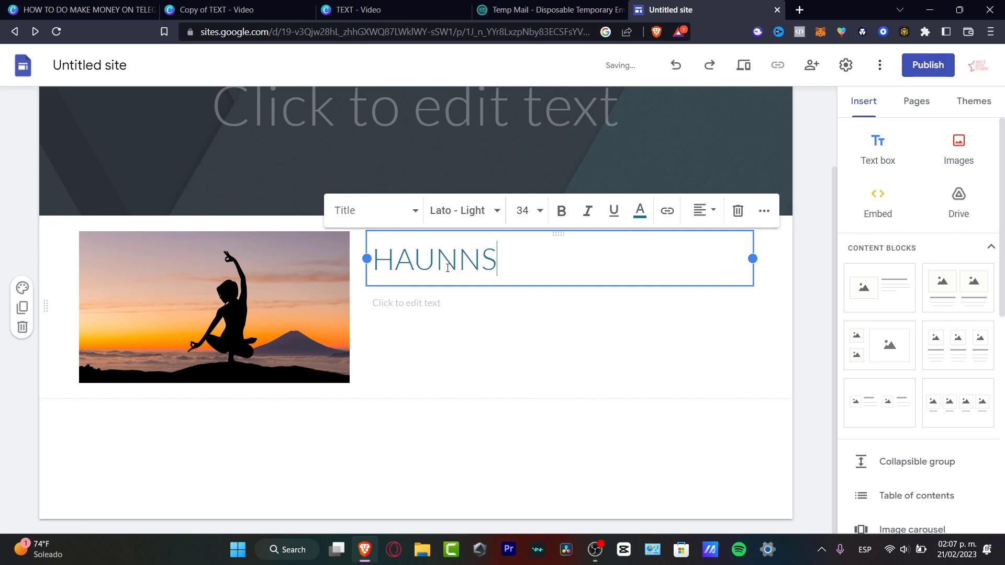
pyautogui.click(510, 314)
pyautogui.click(470, 300)
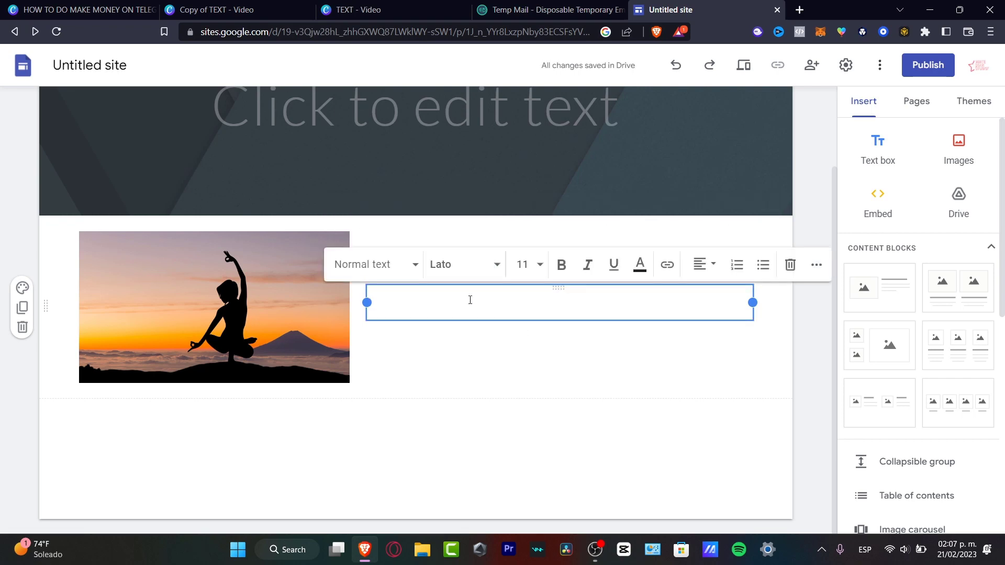
pyautogui.write('?')
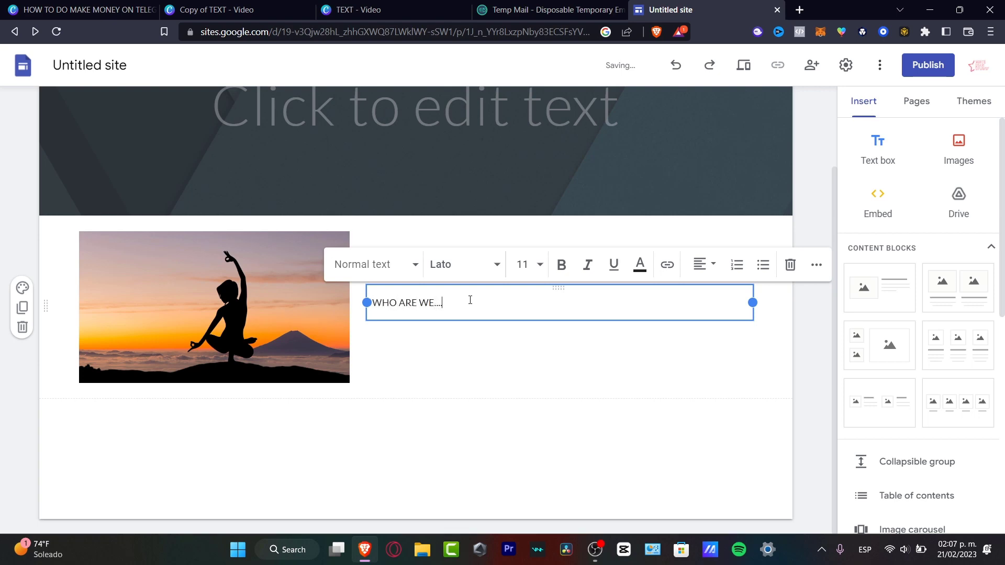
pyautogui.click(597, 416)
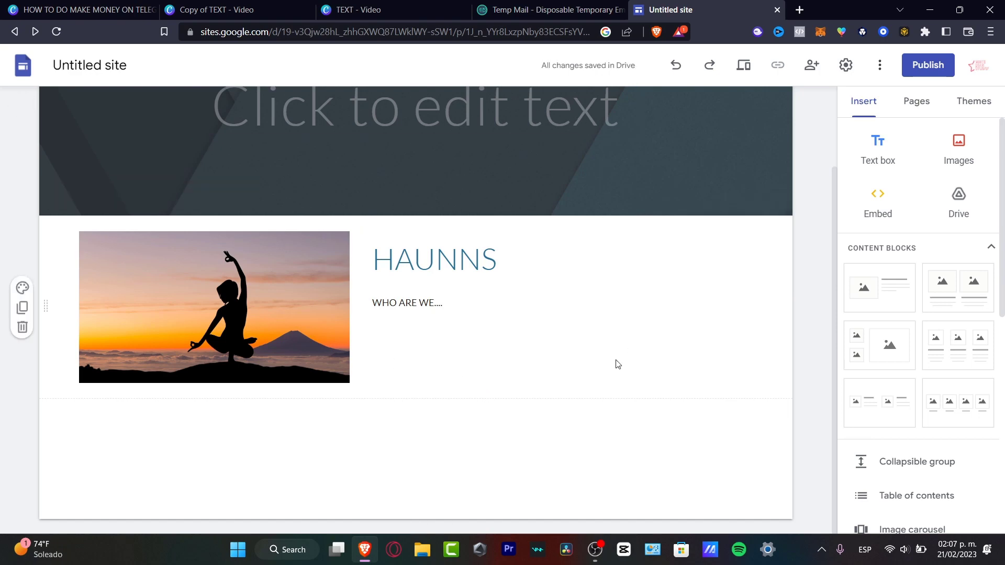
pyautogui.scroll(2, 618, 365)
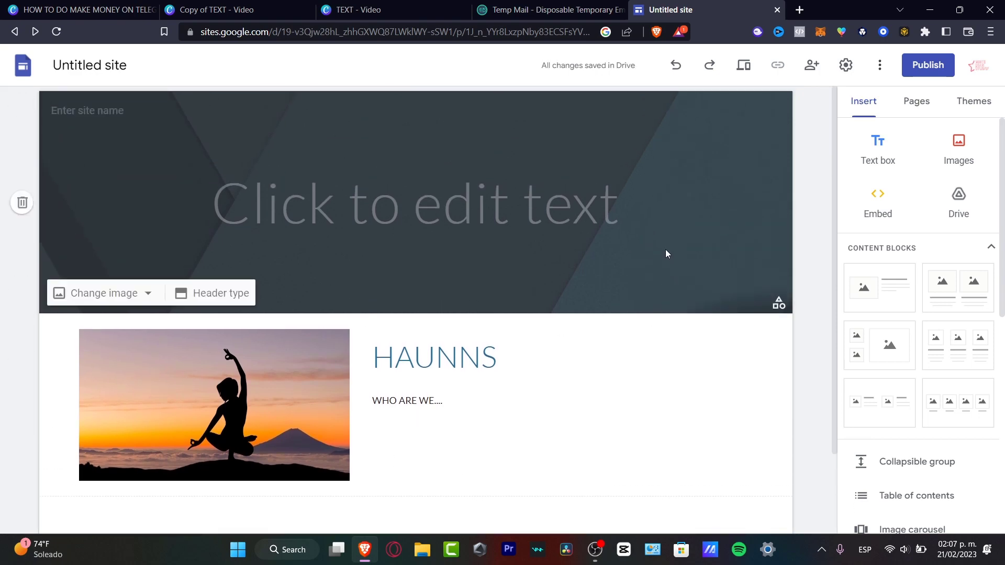
pyautogui.click(125, 294)
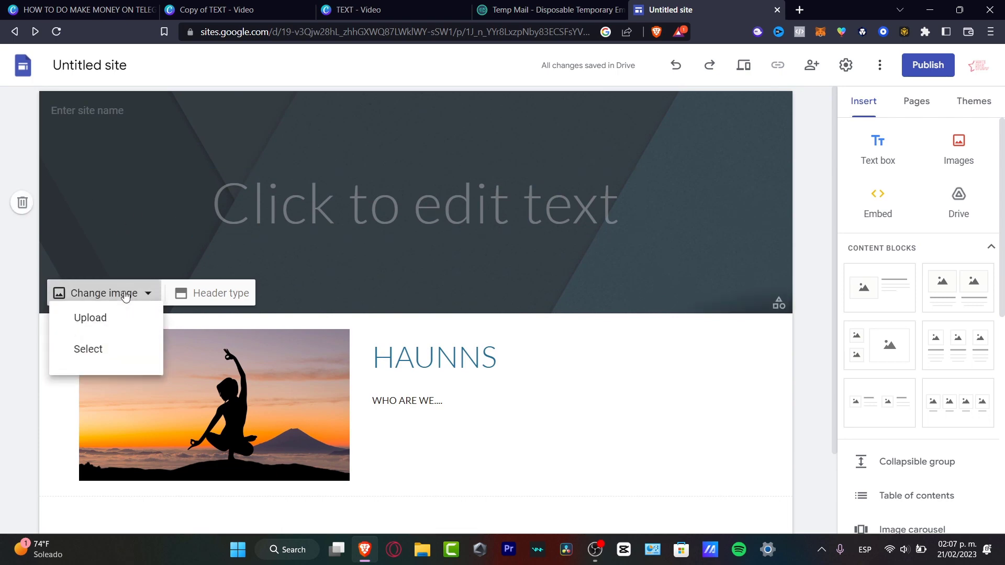
pyautogui.click(134, 323)
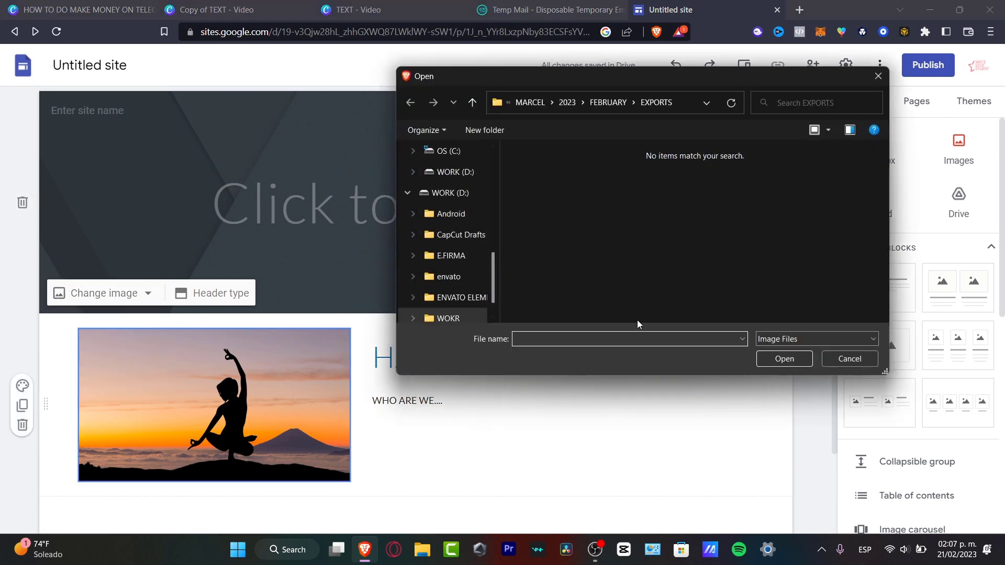
pyautogui.scroll(5, 459, 172)
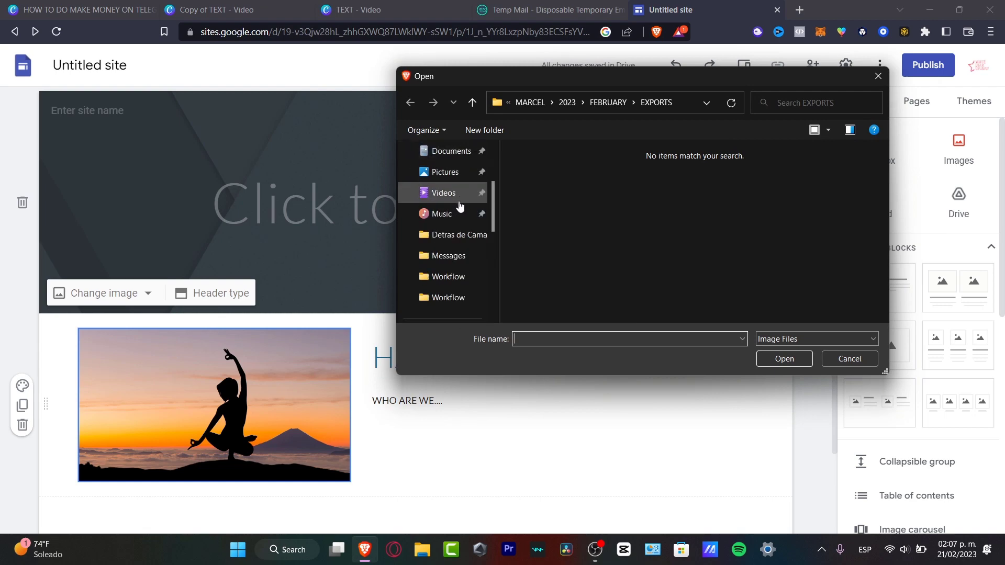
pyautogui.click(838, 361)
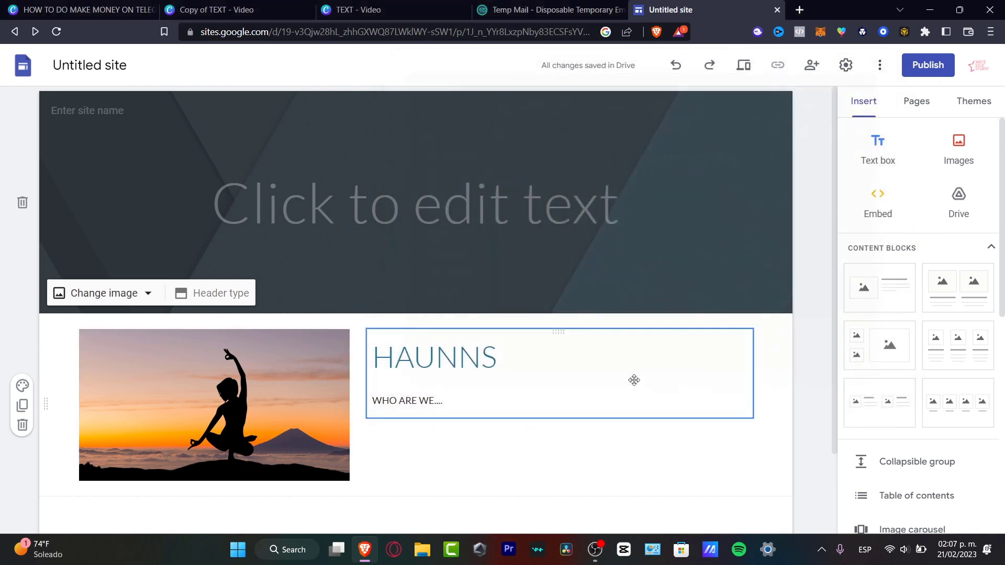
# Replace the header background with the pale beach shoreline picture from the image gallery
pyautogui.click(150, 296)
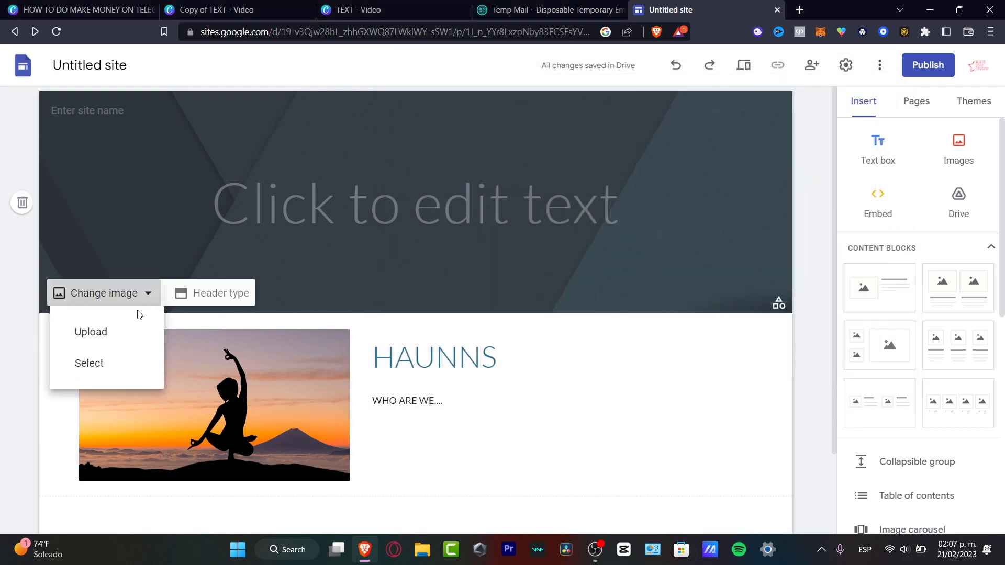
pyautogui.click(106, 373)
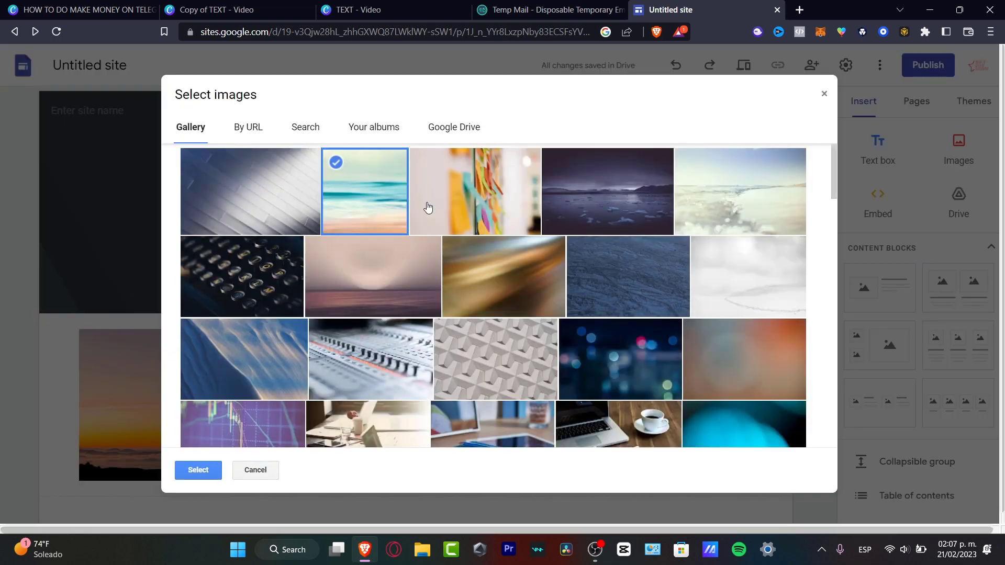
pyautogui.click(758, 181)
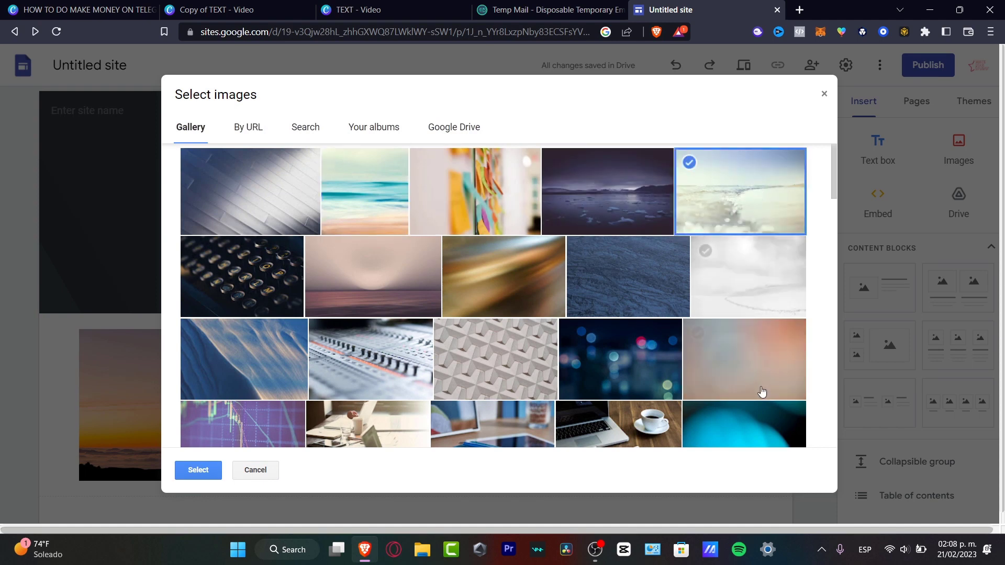
pyautogui.click(198, 470)
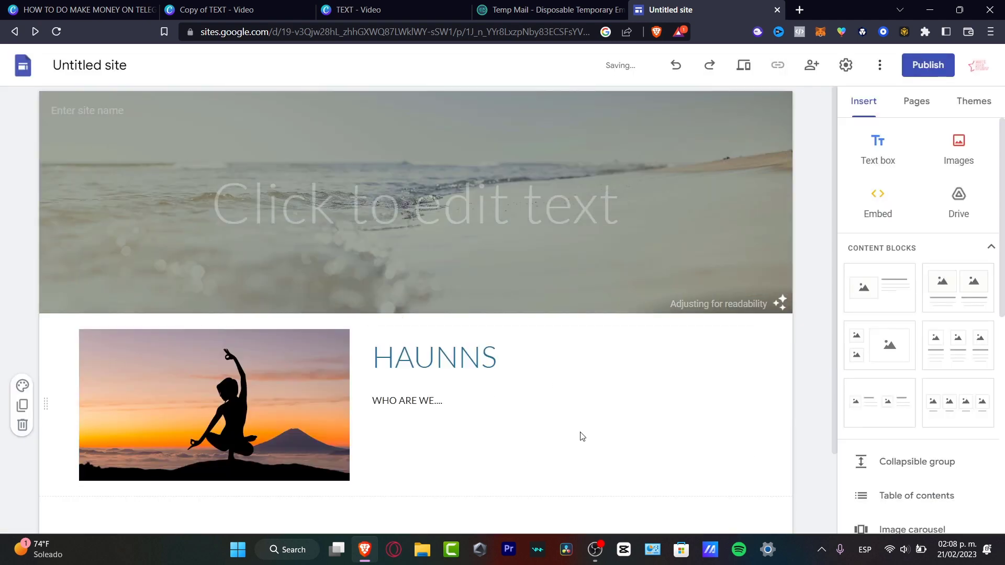
pyautogui.scroll(-2, 568, 418)
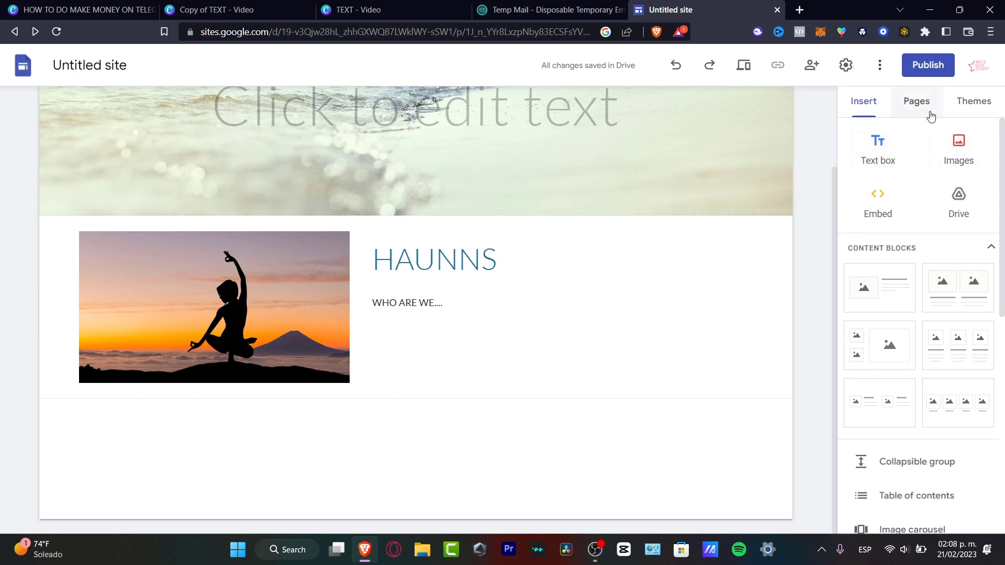
pyautogui.click(911, 102)
pyautogui.click(885, 107)
pyautogui.click(975, 113)
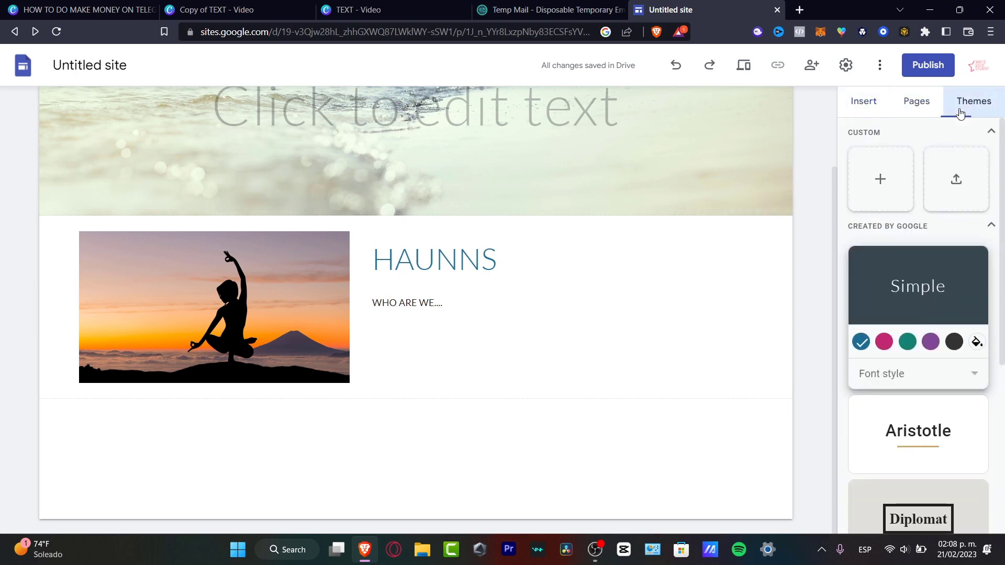
# Insert the content block with three image columns, each with a heading and text, below the yoga section
pyautogui.click(879, 109)
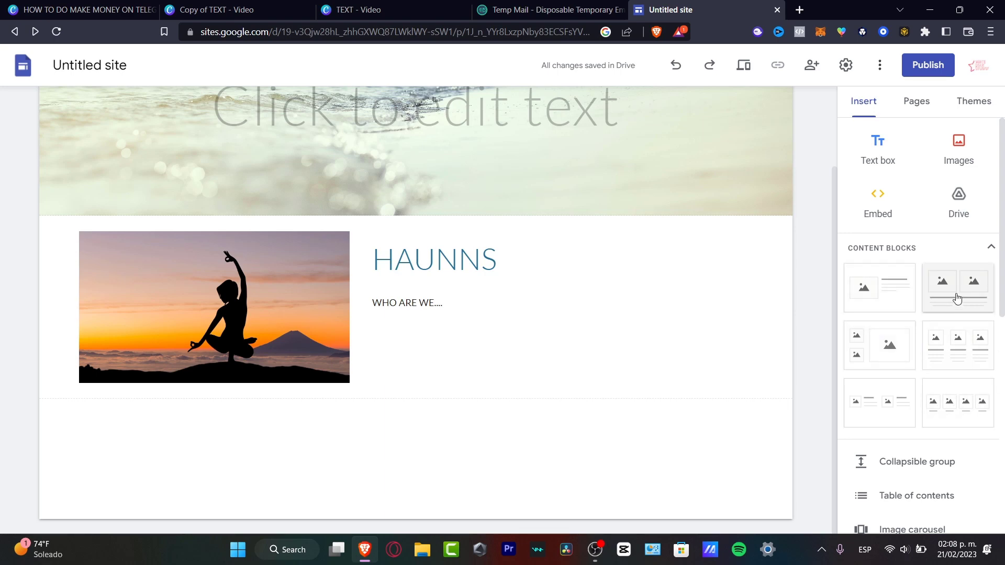
pyautogui.moveTo(969, 366); pyautogui.dragTo(583, 463)
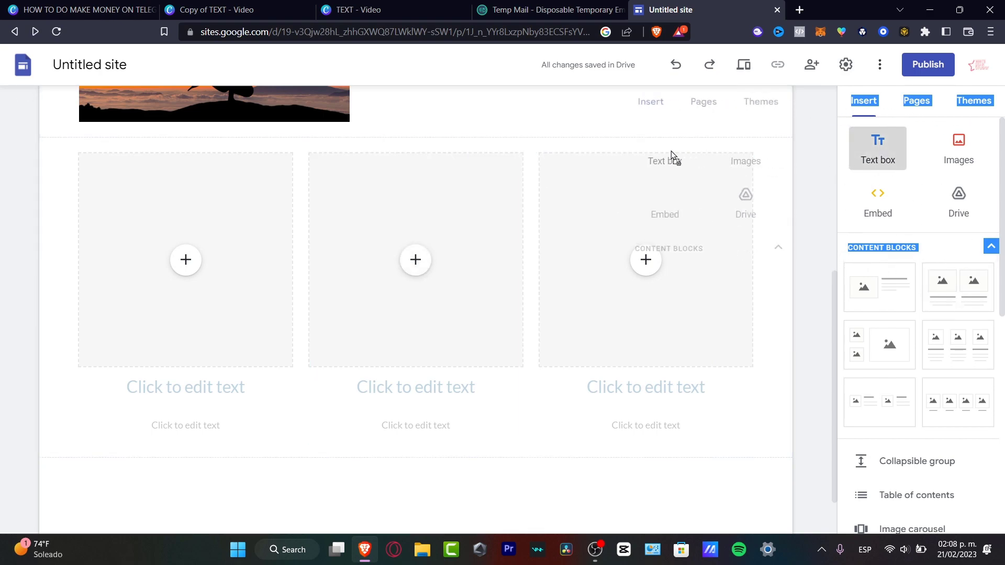
# Insert a text box above the three-column block reading "OUR PRODUCTS", centered at font size 36
pyautogui.click(887, 151)
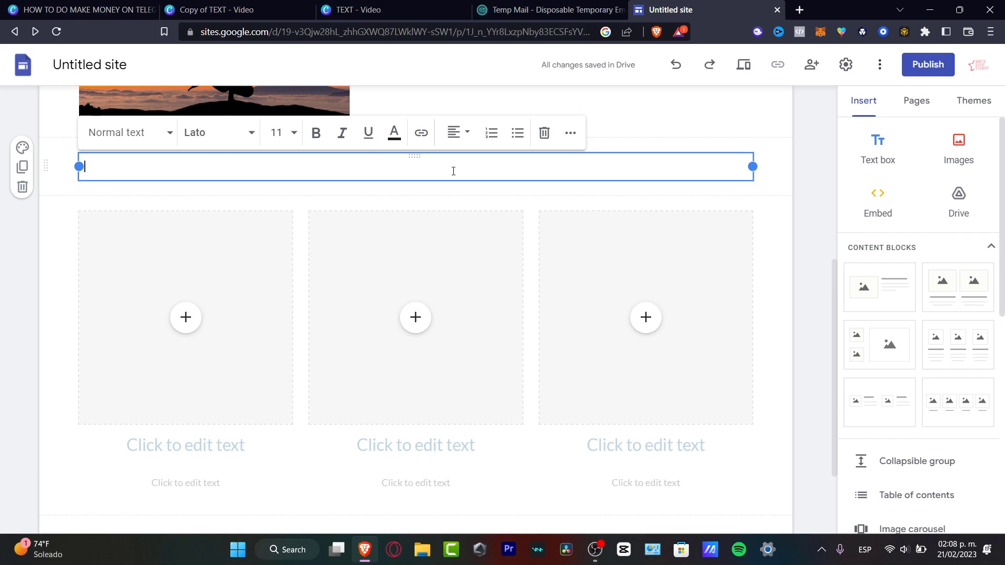
pyautogui.write('sTART')
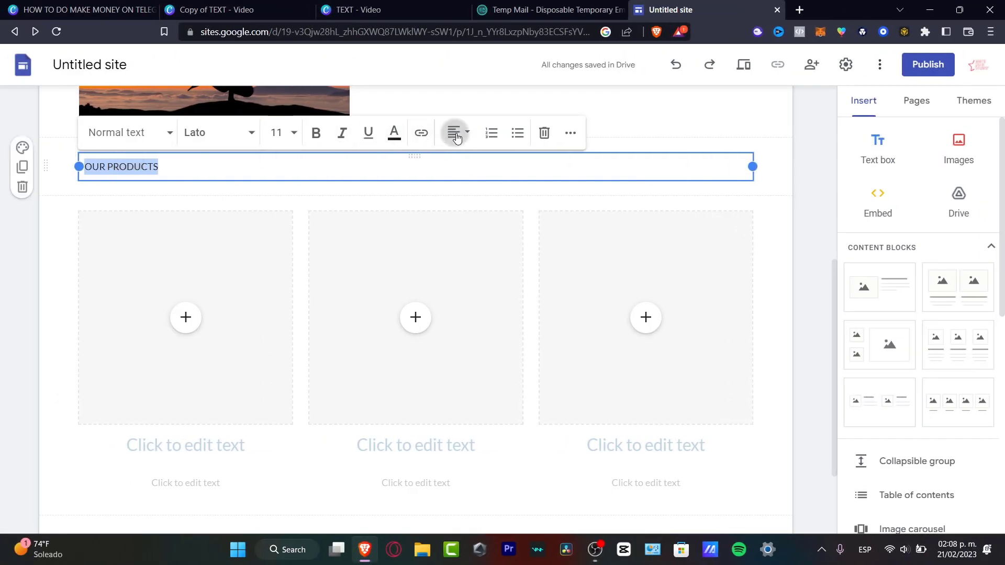
pyautogui.click(457, 133)
pyautogui.click(465, 198)
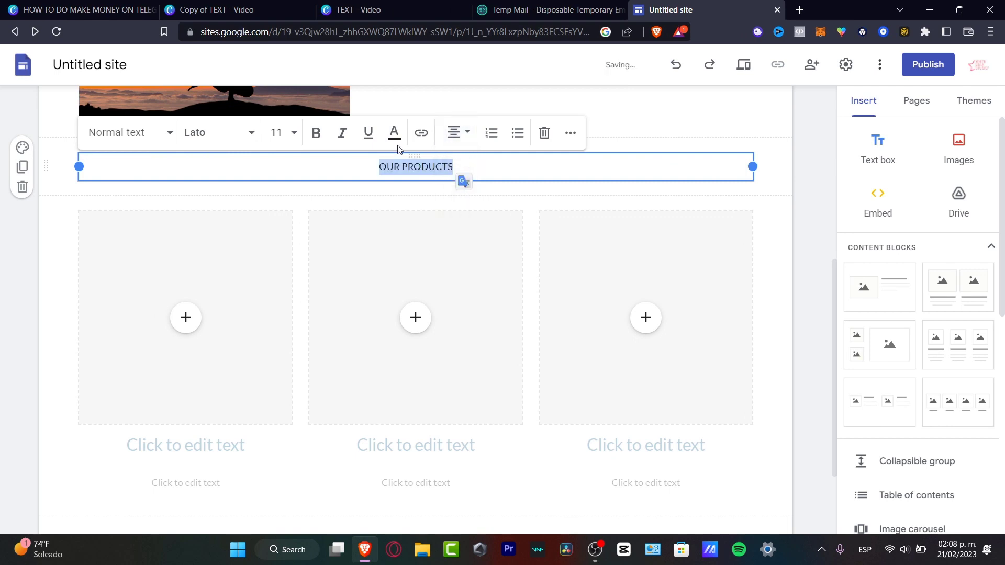
pyautogui.click(276, 133)
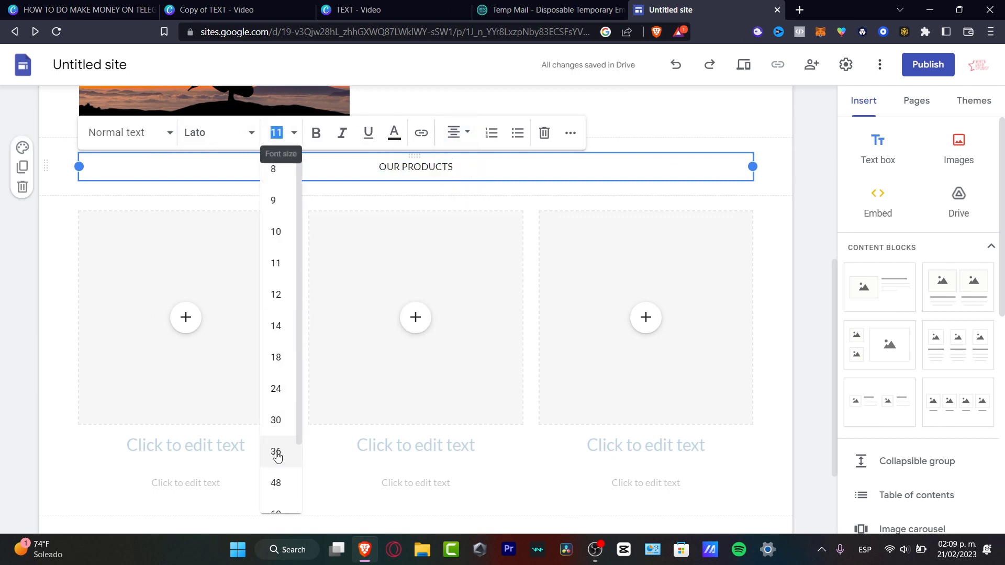
pyautogui.click(276, 451)
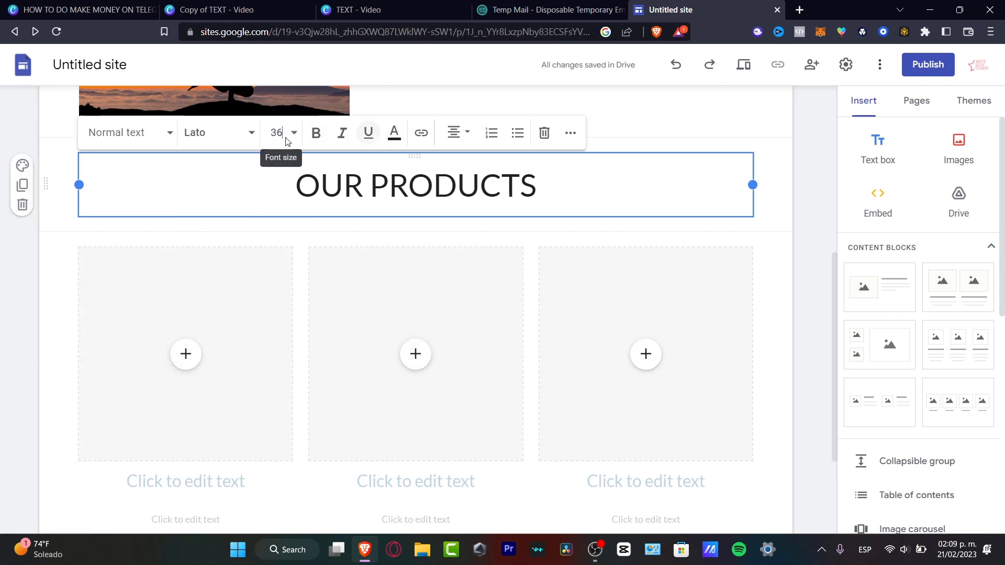
pyautogui.click(220, 133)
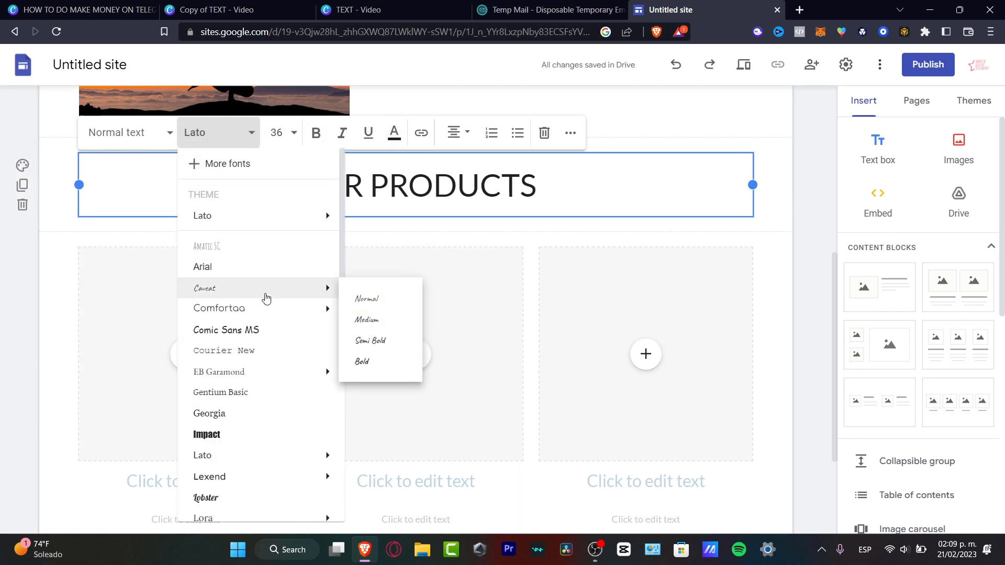
pyautogui.moveTo(249, 488)
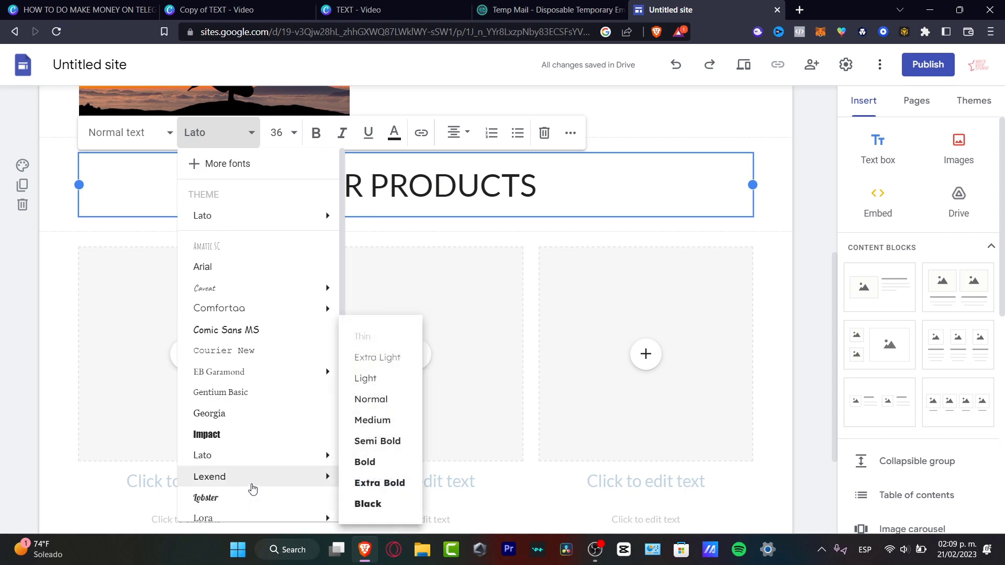
pyautogui.scroll(-3, 250, 489)
pyautogui.click(600, 233)
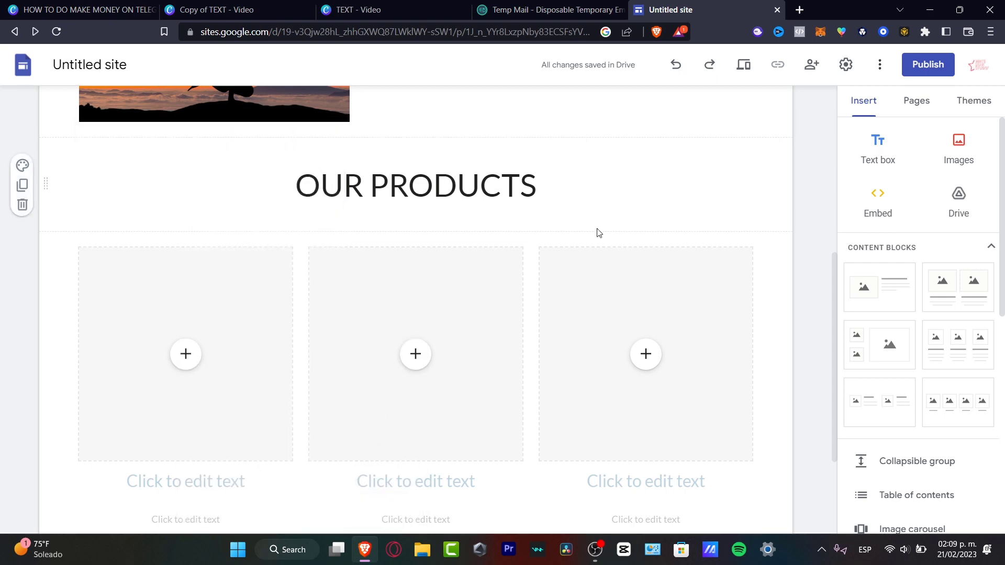
# Fill the first column's image placeholder with the Buddha statue and zen garden picture, found by searching Google Images for "YOGA product"
pyautogui.scroll(-3, 588, 262)
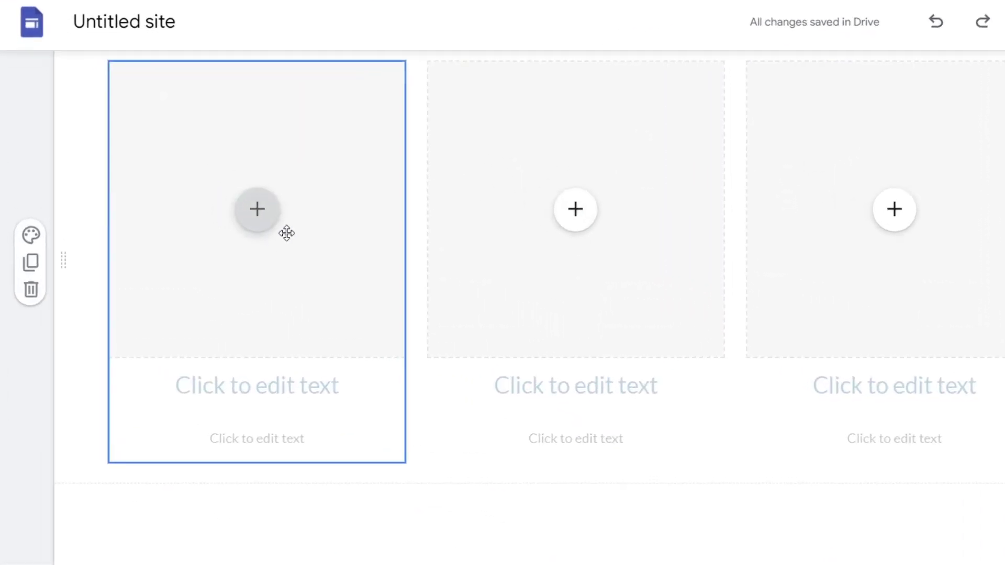
pyautogui.click(221, 327)
pyautogui.click(329, 219)
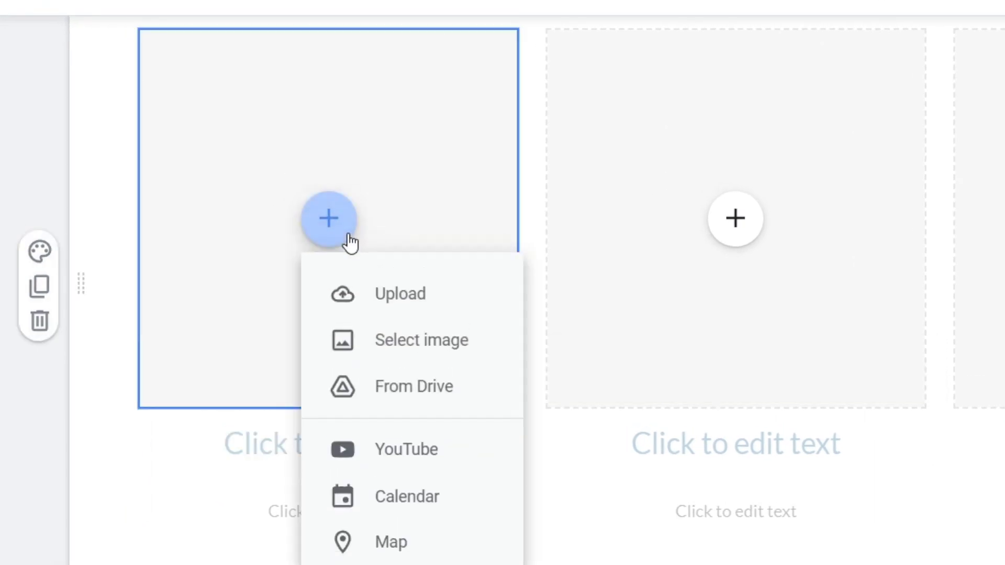
pyautogui.click(426, 347)
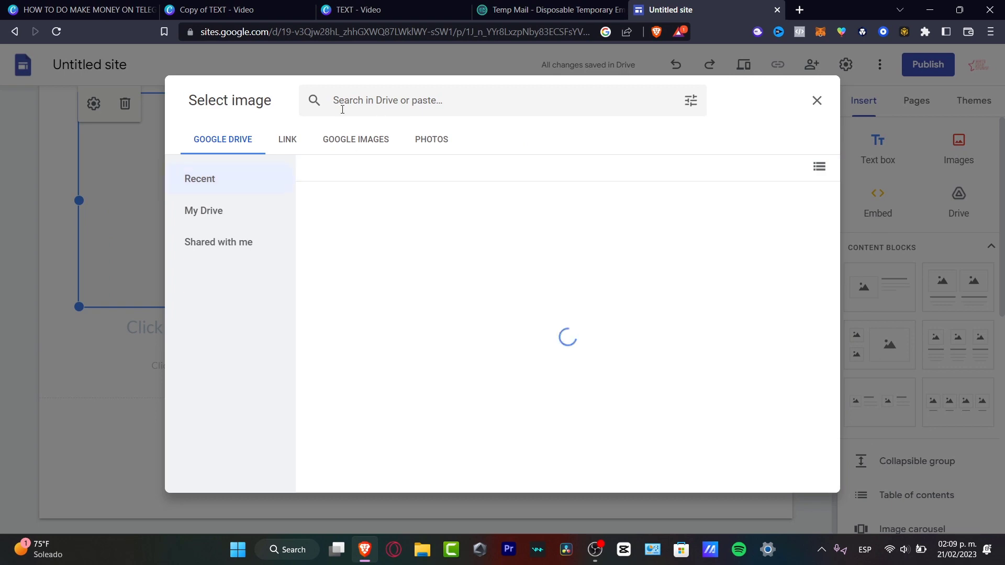
pyautogui.click(444, 130)
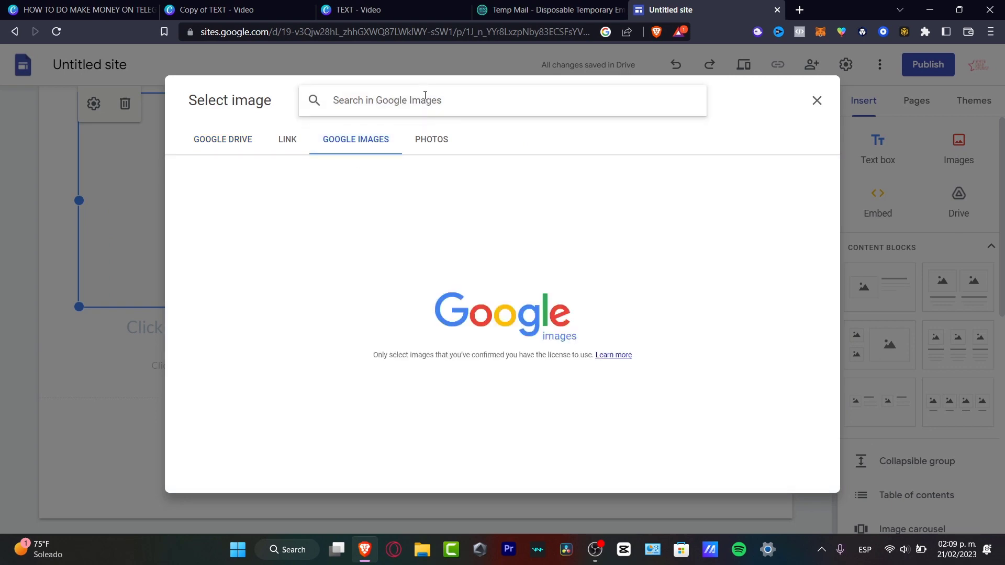
pyautogui.write('YOGA')
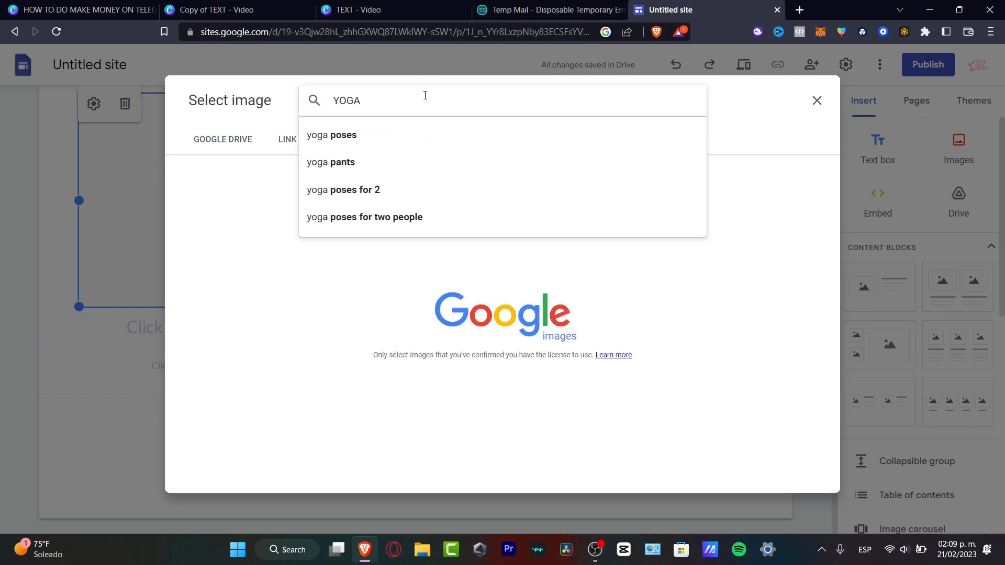
pyautogui.write(' product')
pyautogui.press('Return')
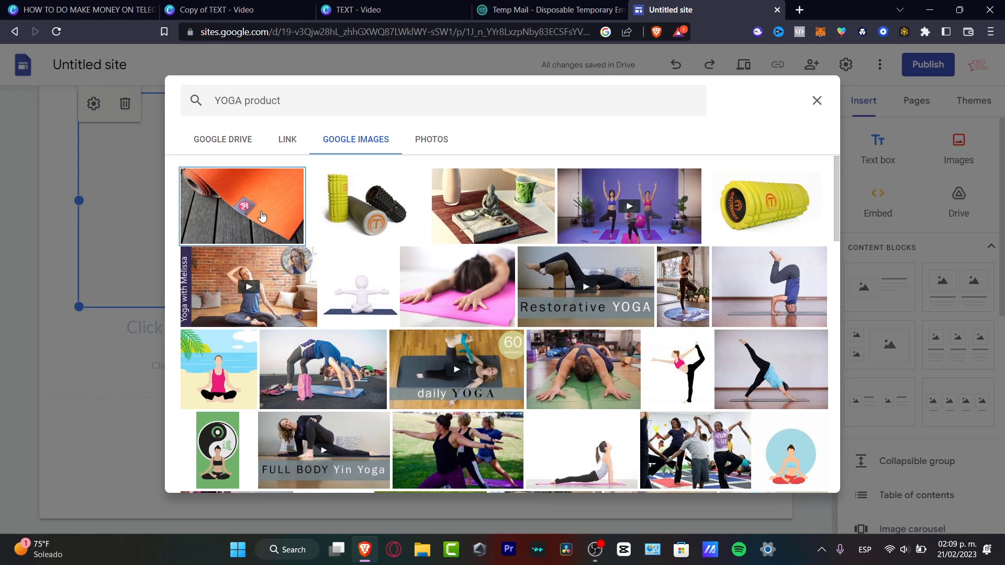
pyautogui.click(505, 205)
pyautogui.click(814, 474)
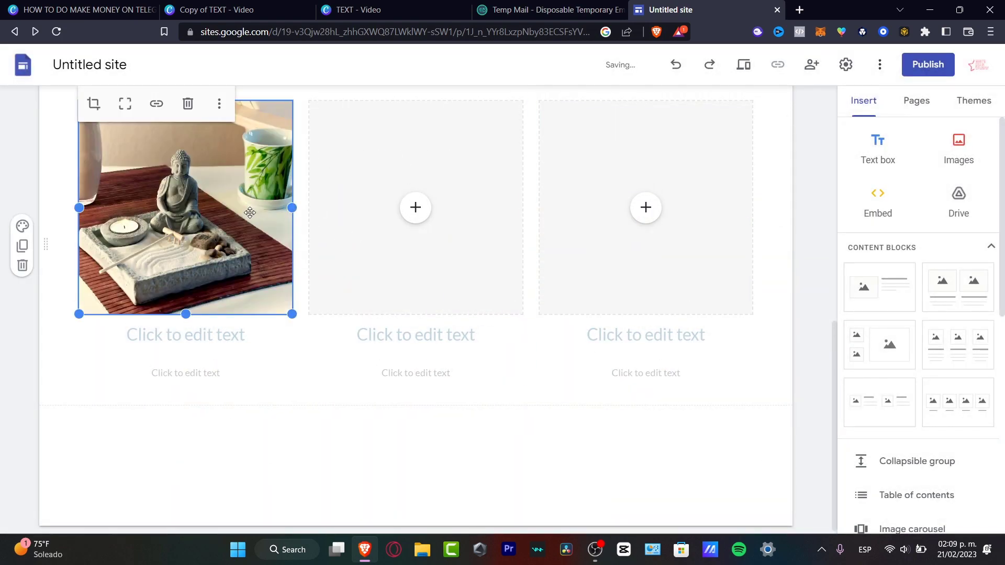
# Enter "Product #1" as the heading under the Buddha image and "This is a description" as the text below it
pyautogui.click(245, 345)
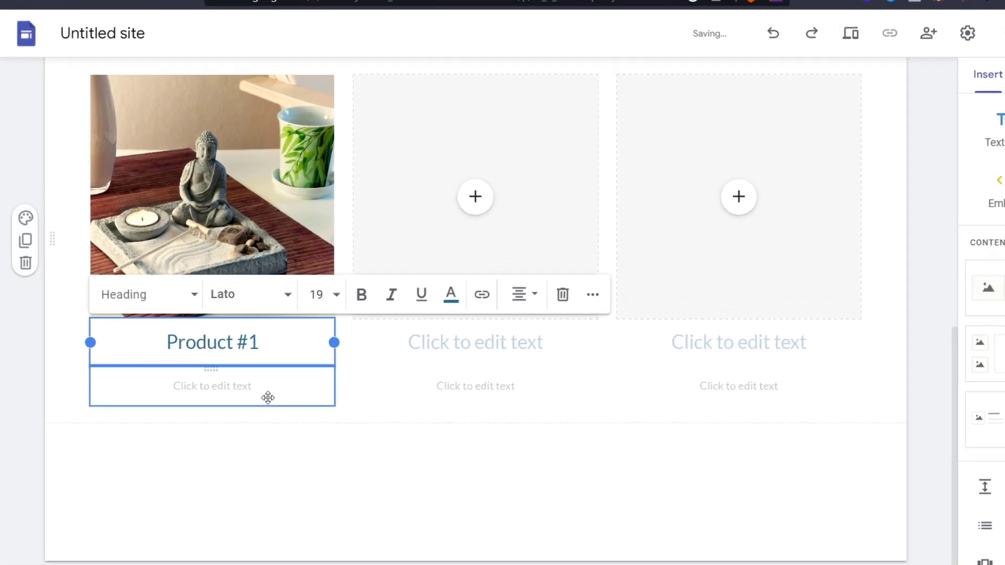
pyautogui.click(224, 375)
pyautogui.click(323, 416)
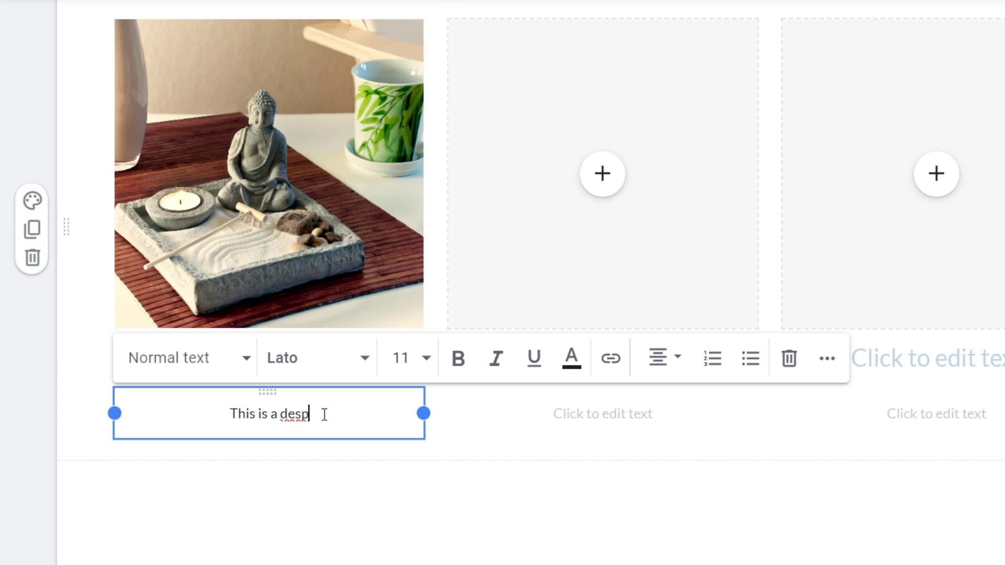
pyautogui.write('This is a description')
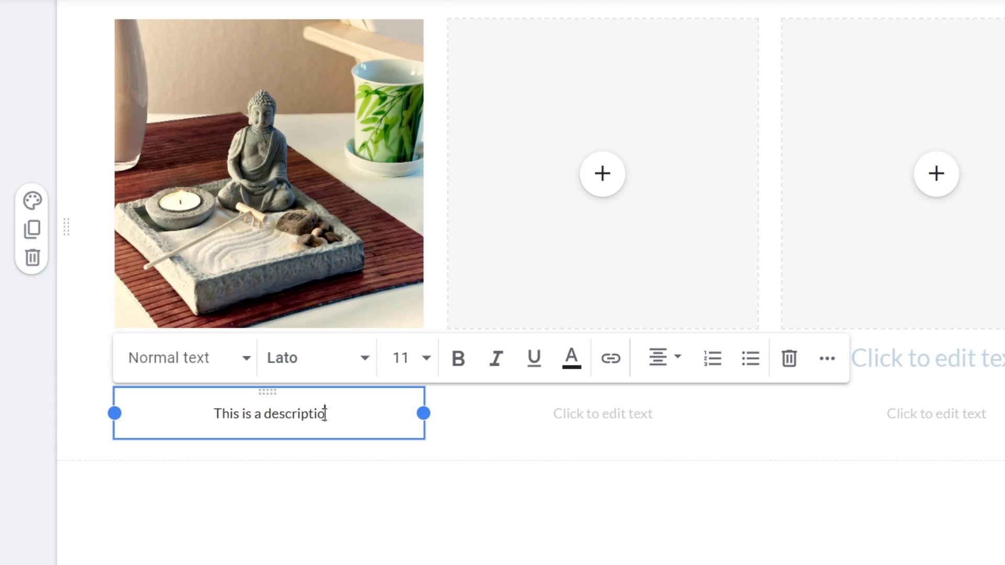
pyautogui.click(523, 539)
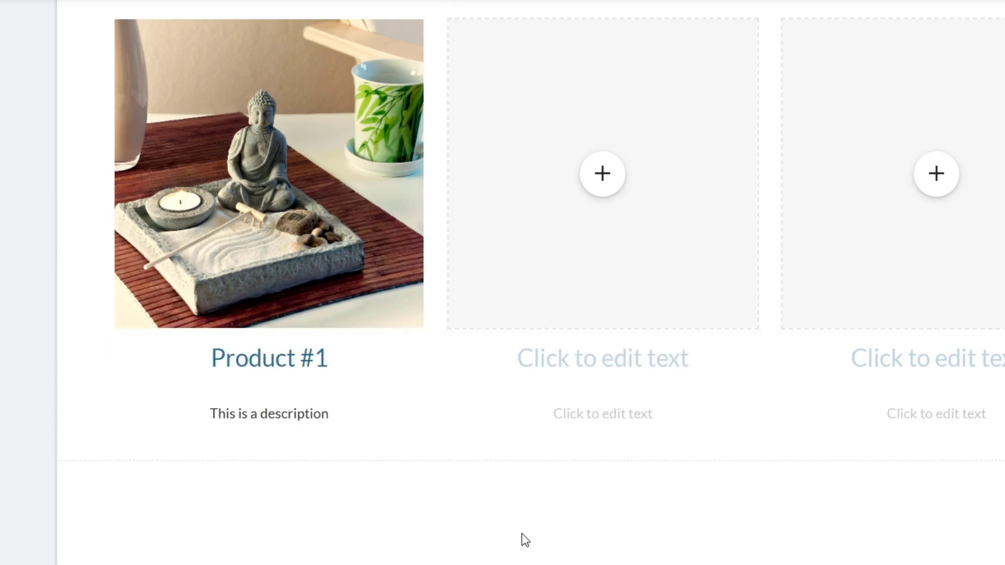
# Make the first product column a collapsible group and collapse its text
pyautogui.scroll(6, 784, 294)
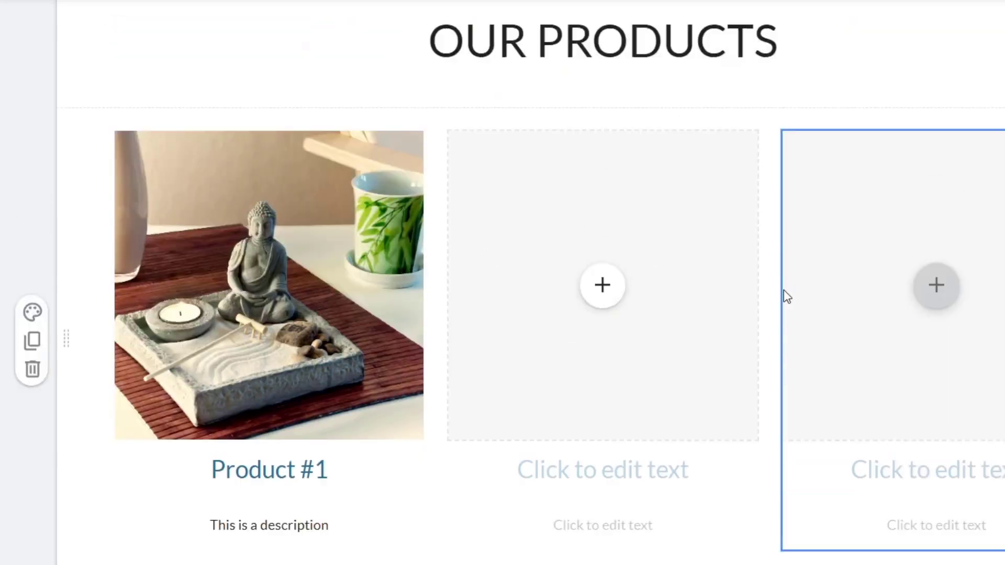
pyautogui.scroll(-6, 784, 295)
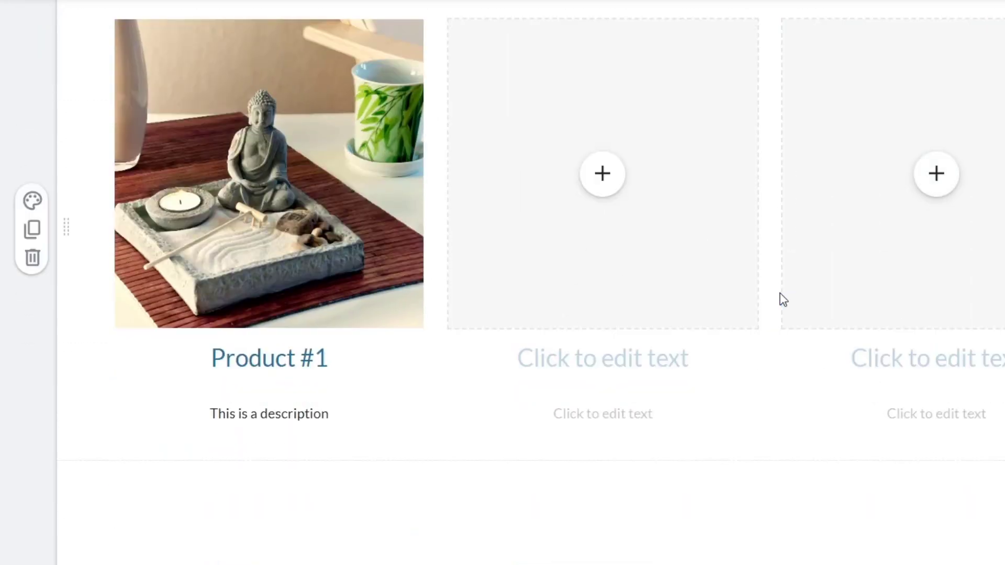
pyautogui.click(278, 239)
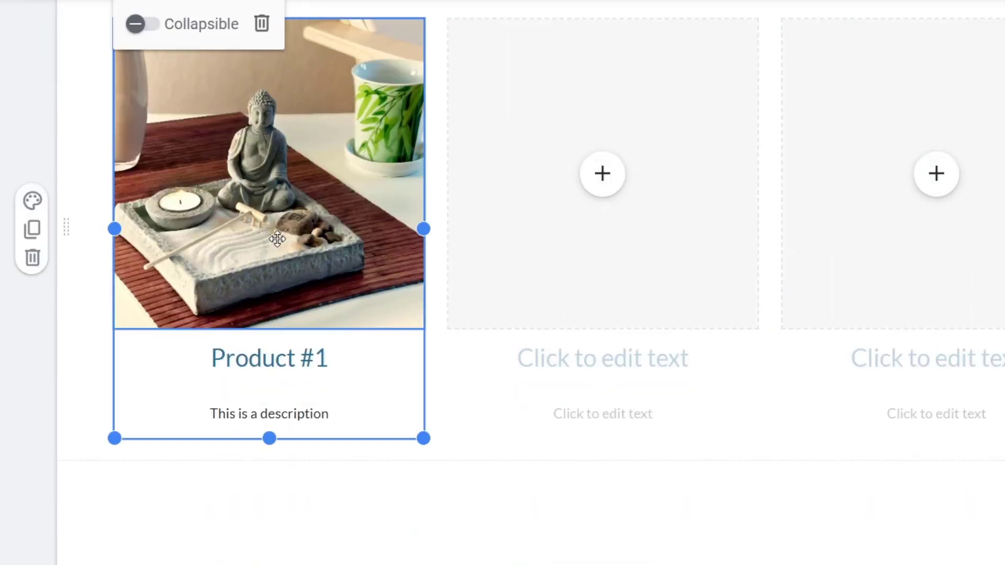
pyautogui.rightClick(283, 157)
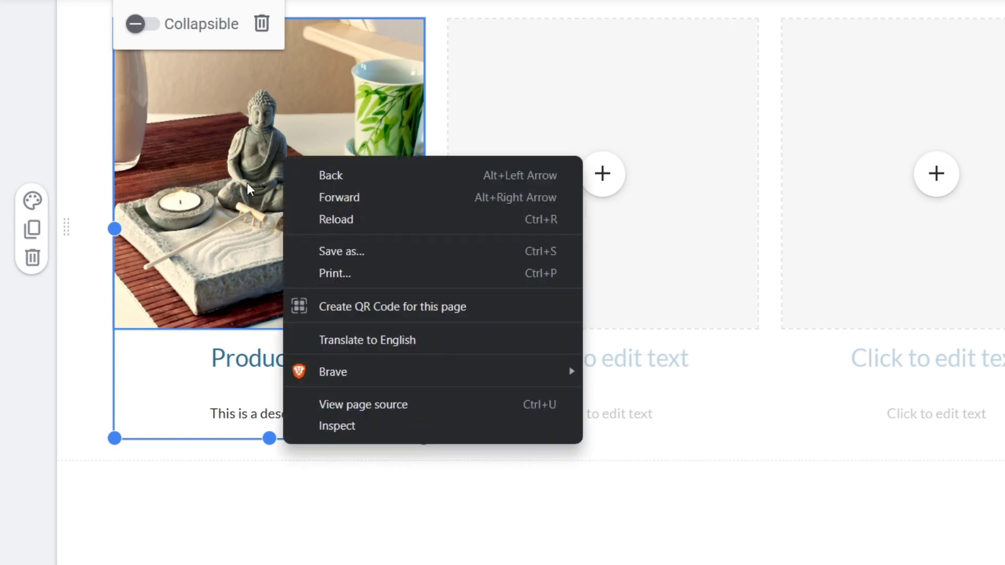
pyautogui.click(106, 235)
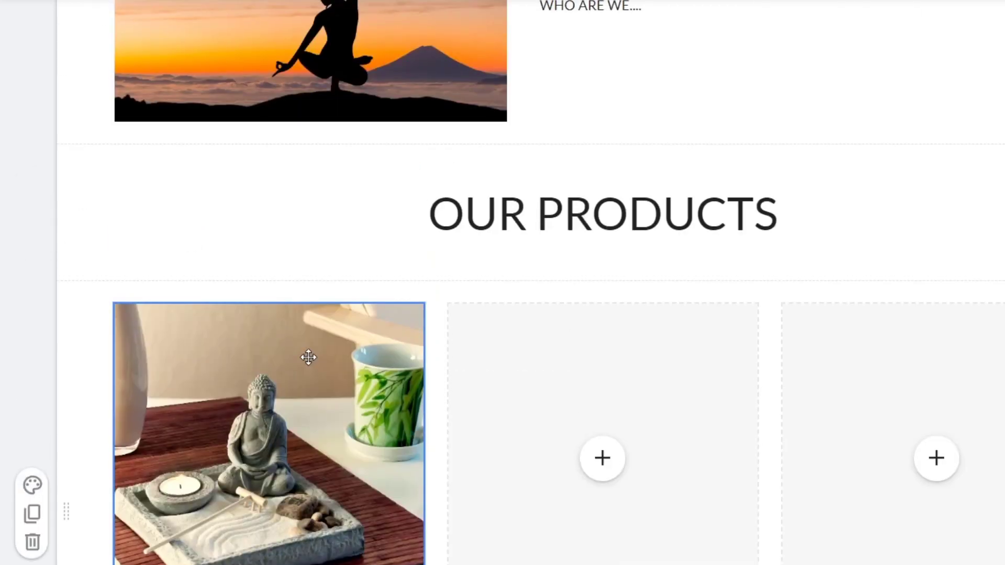
pyautogui.click(296, 52)
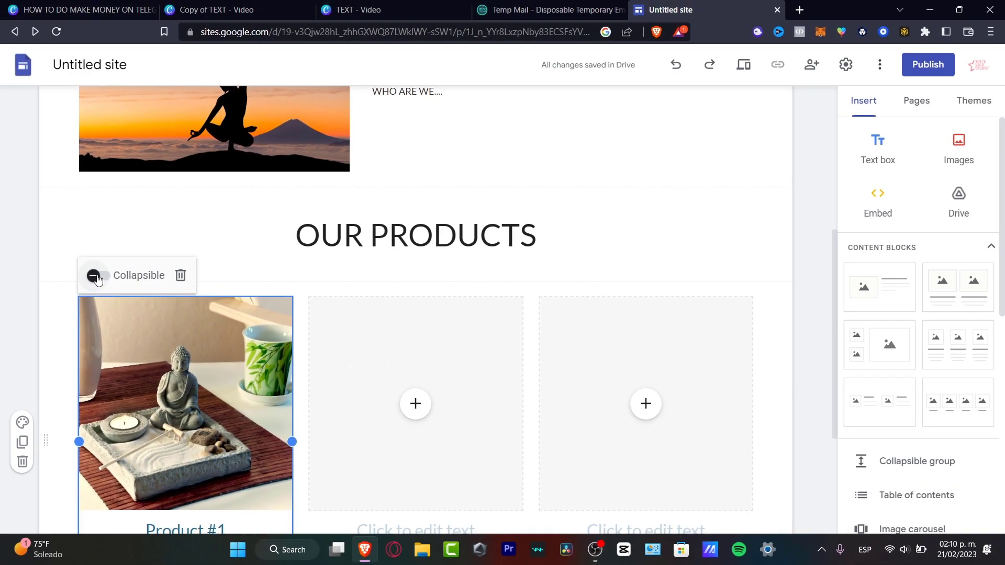
pyautogui.click(95, 276)
pyautogui.scroll(-4, 183, 297)
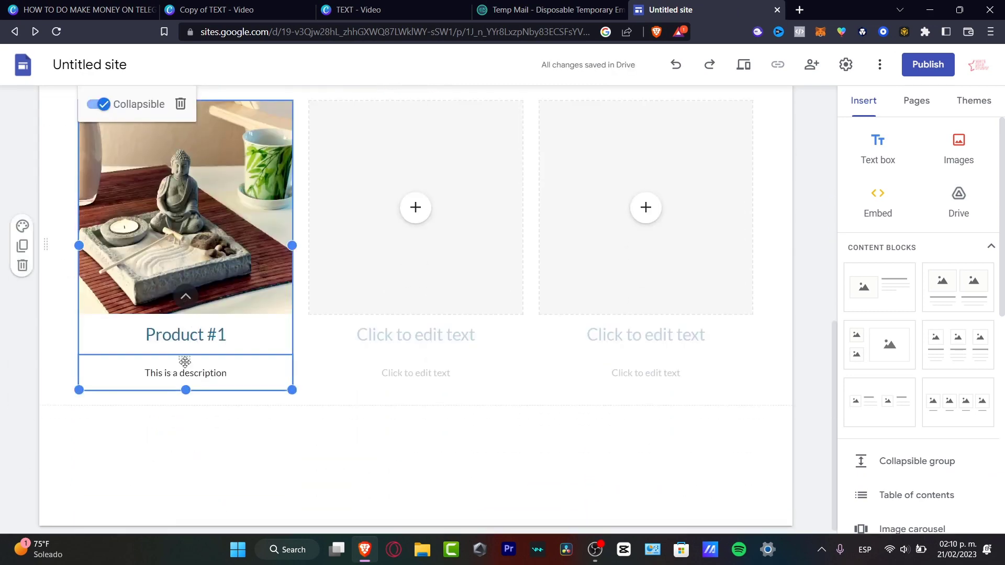
pyautogui.click(42, 242)
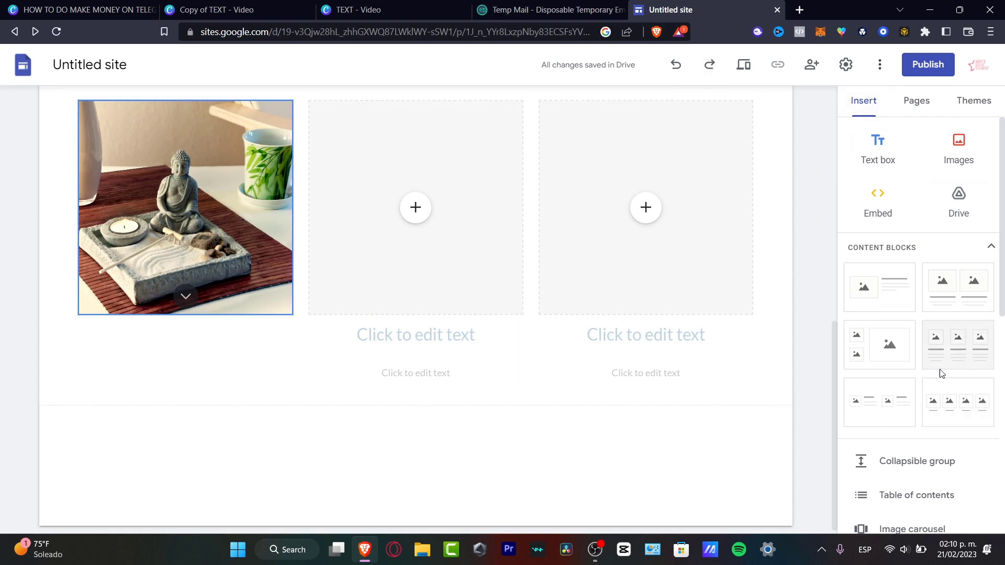
pyautogui.scroll(-7, 940, 374)
pyautogui.scroll(-1, 943, 356)
pyautogui.scroll(4, 916, 314)
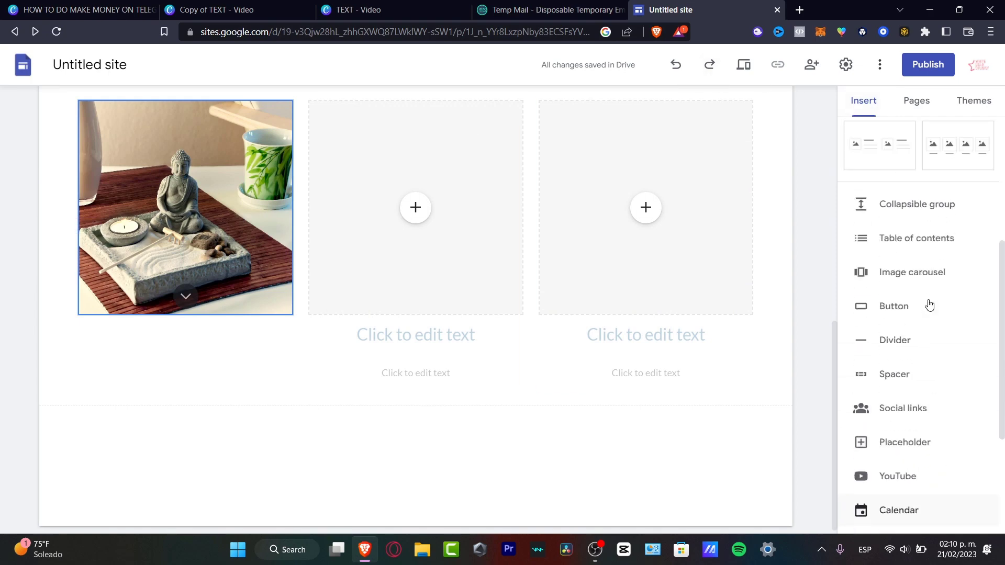
pyautogui.click(909, 309)
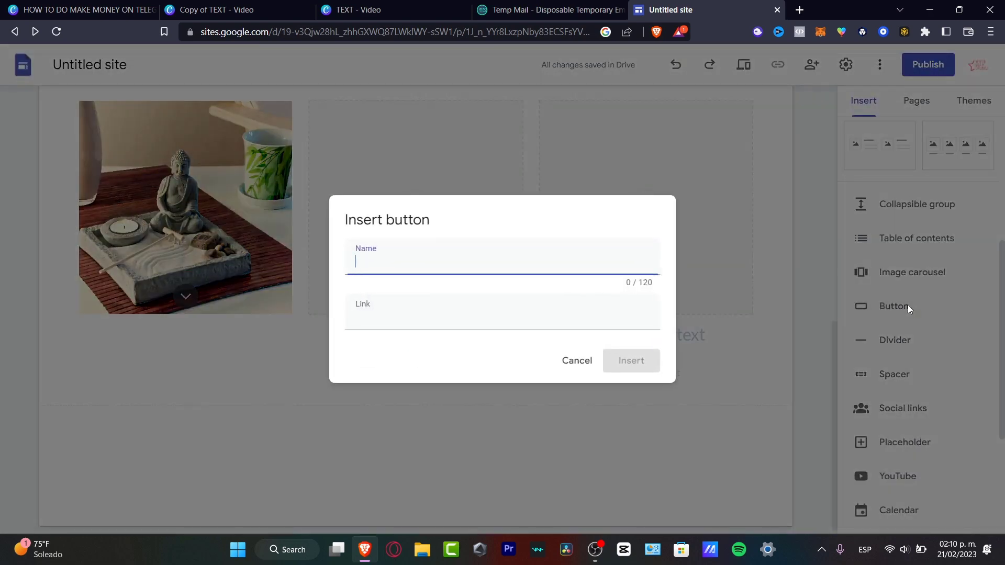
pyautogui.write('L')
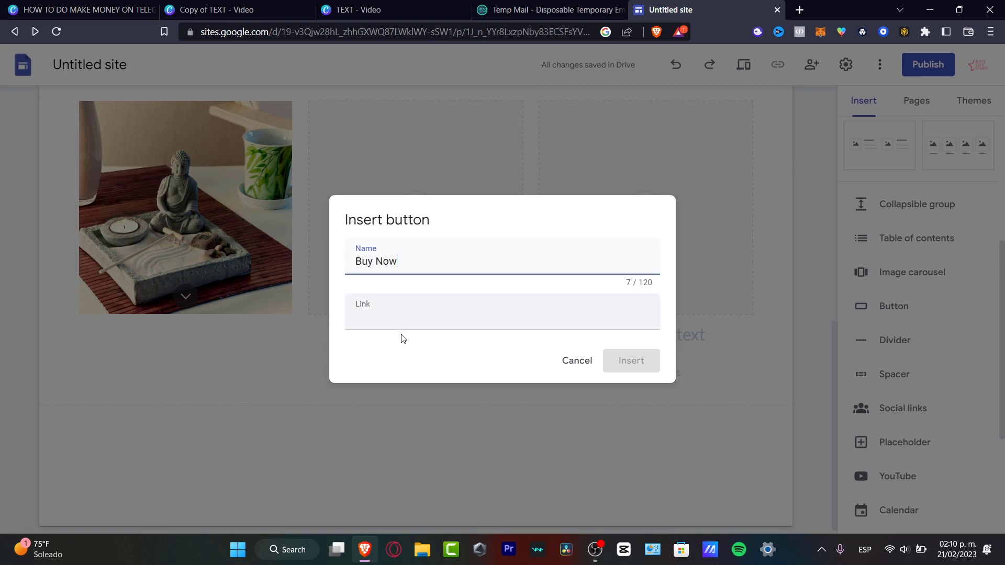
pyautogui.click(415, 315)
pyautogui.write('www.amazon.com')
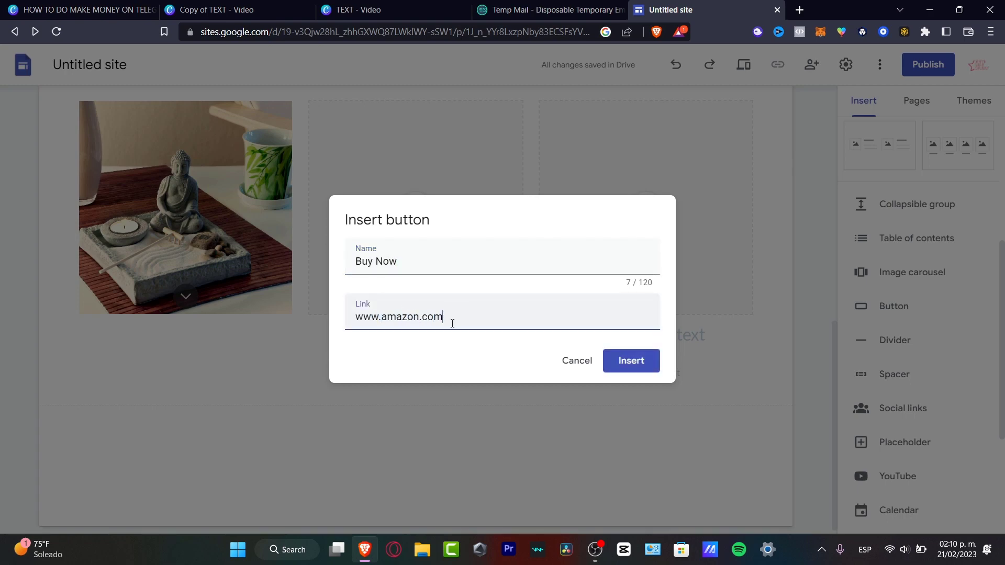
pyautogui.click(630, 361)
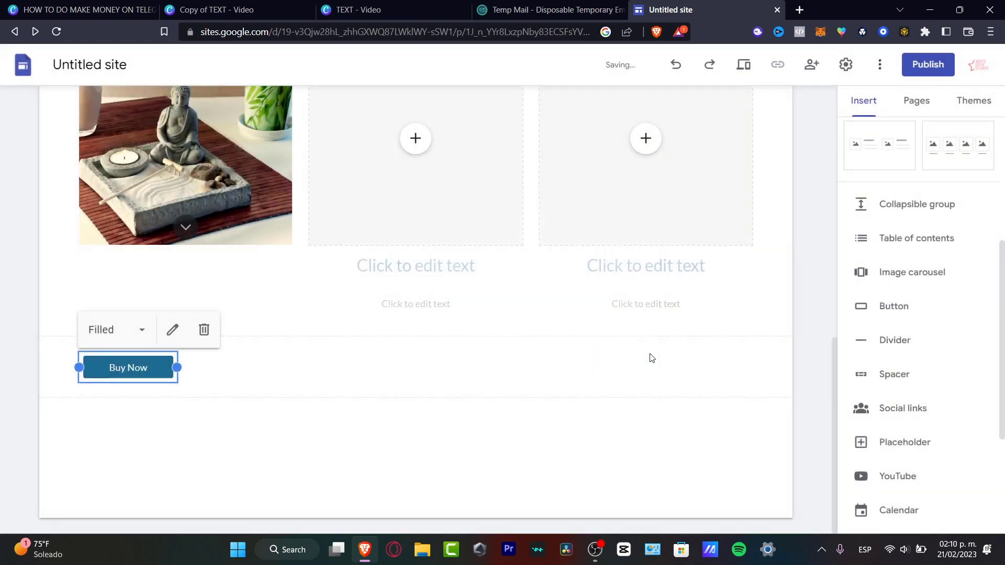
pyautogui.moveTo(152, 367); pyautogui.dragTo(181, 293)
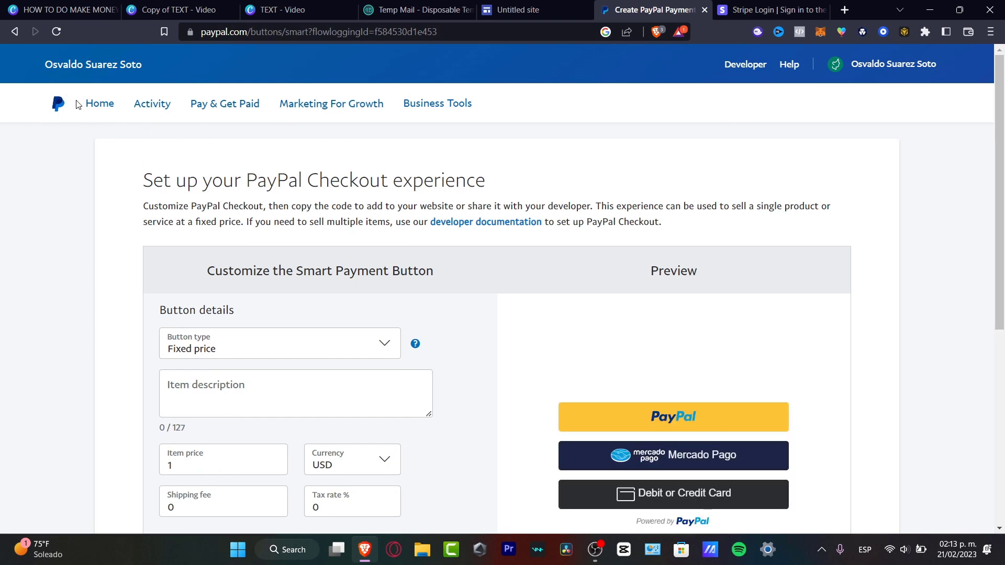
# Choose Fixed price as the PayPal smart button type and enter "This is my product 1" as its item description
pyautogui.scroll(-4, 555, 214)
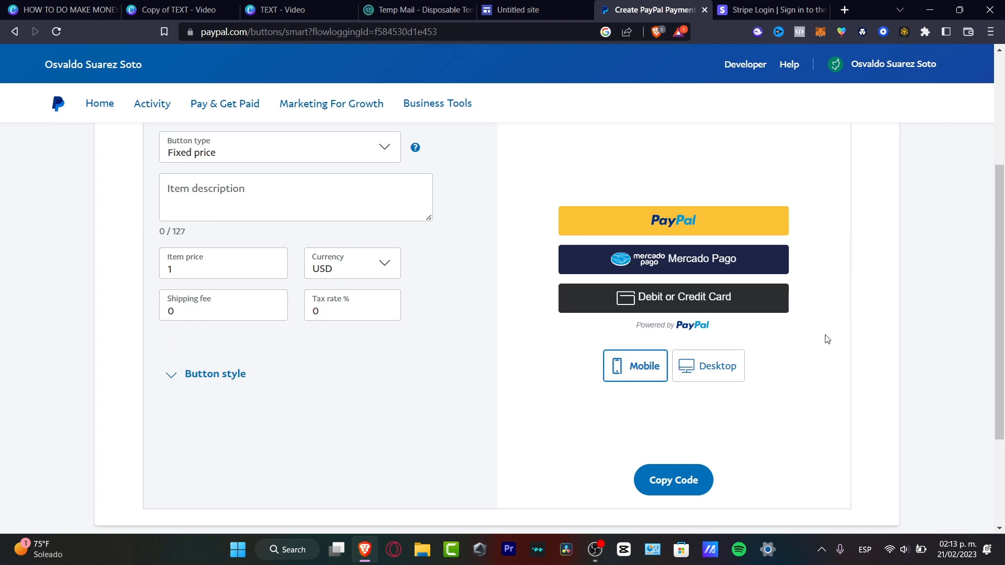
pyautogui.scroll(4, 536, 332)
pyautogui.click(267, 350)
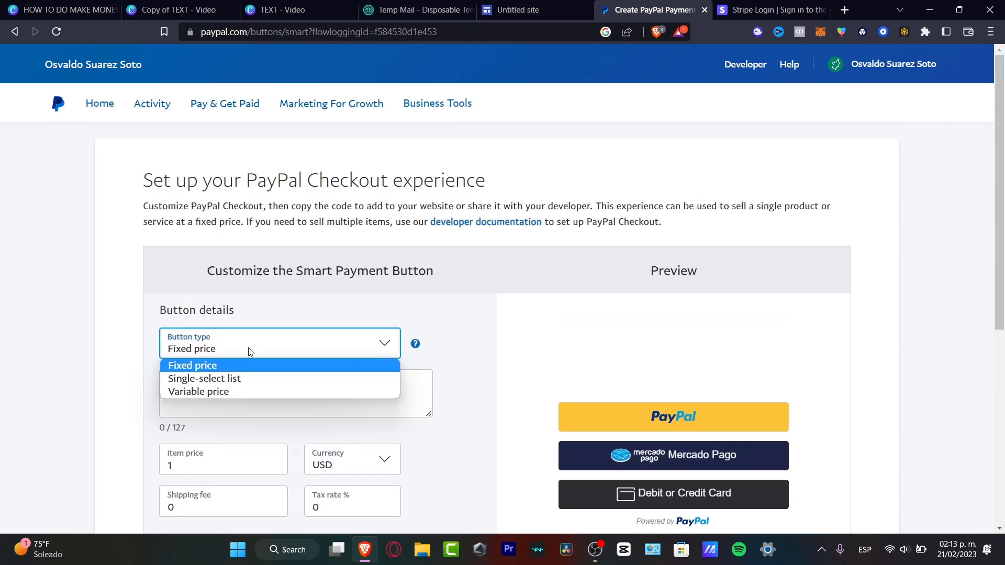
pyautogui.click(229, 365)
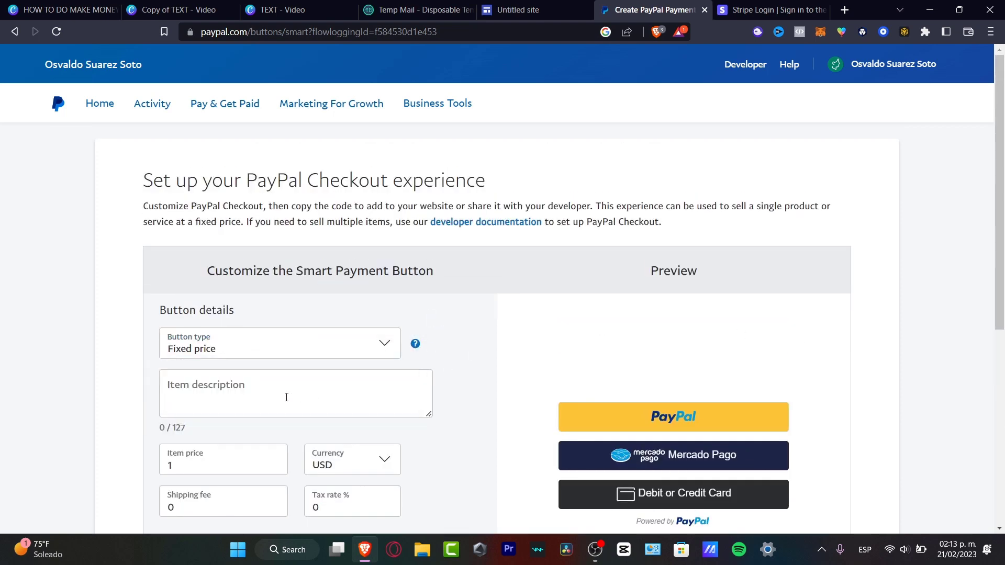
pyautogui.click(286, 397)
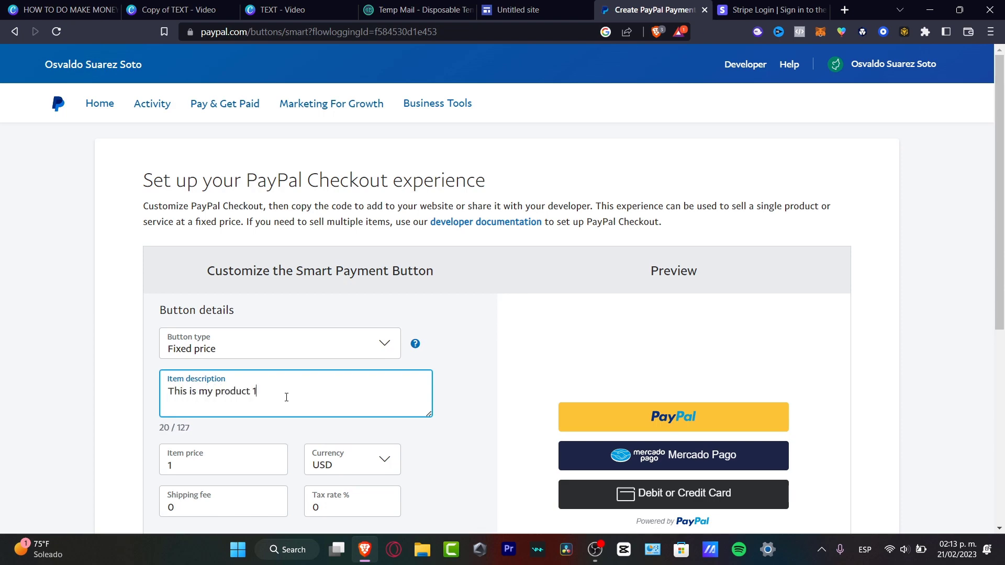
# Examine the PayPal button's price, shipping and tax fields, and expand its style options to review layout, shape, color and text
pyautogui.scroll(-3, 210, 419)
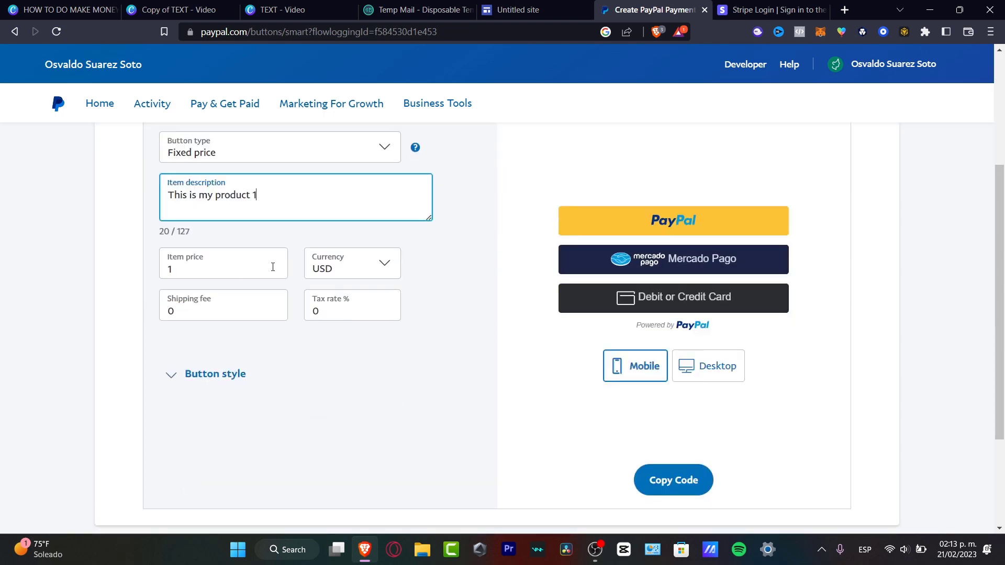
pyautogui.click(187, 319)
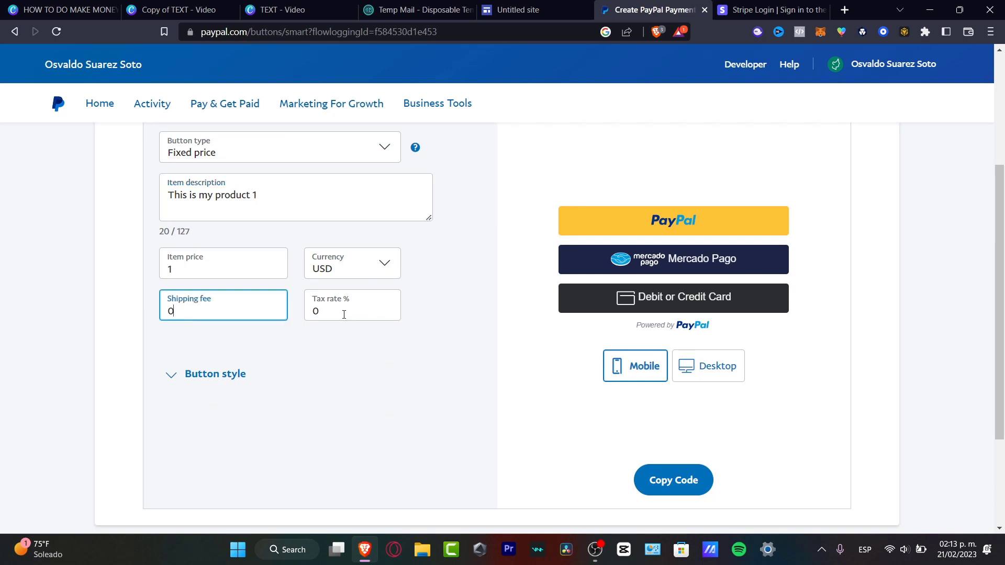
pyautogui.click(228, 380)
pyautogui.scroll(-3, 447, 411)
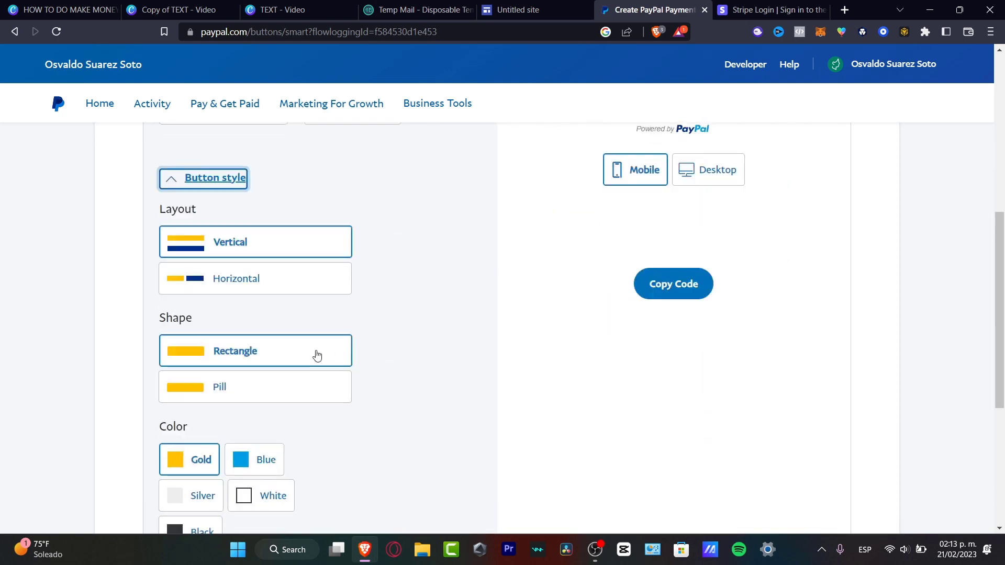
pyautogui.scroll(-3, 396, 403)
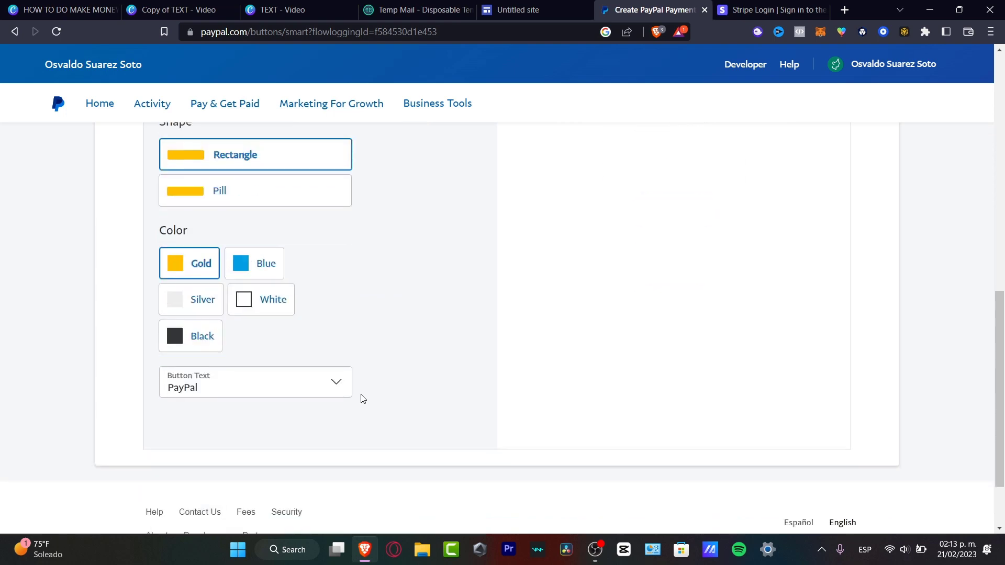
pyautogui.scroll(6, 423, 371)
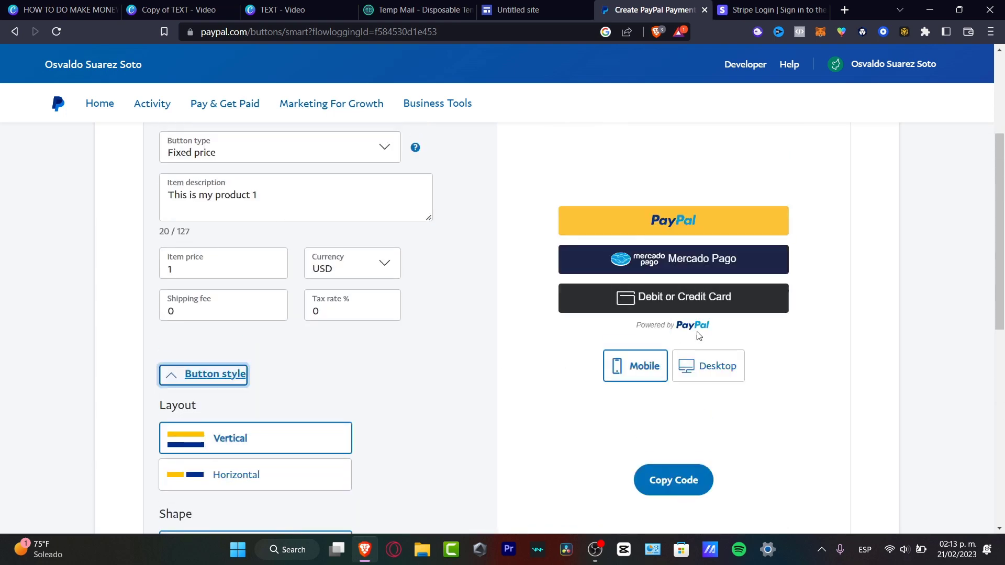
# Preview the PayPal button in its desktop version and copy the button's code
pyautogui.click(708, 368)
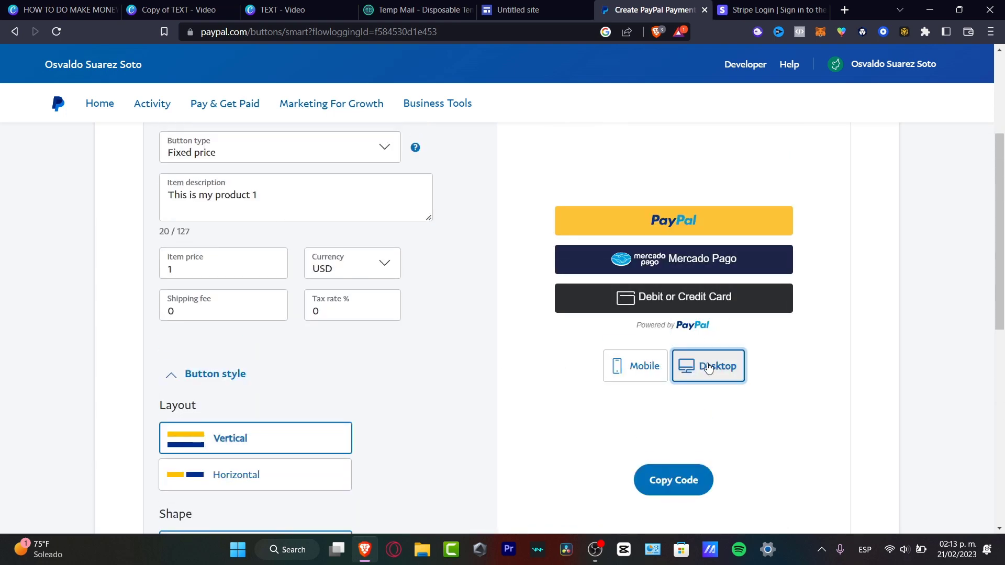
pyautogui.click(687, 487)
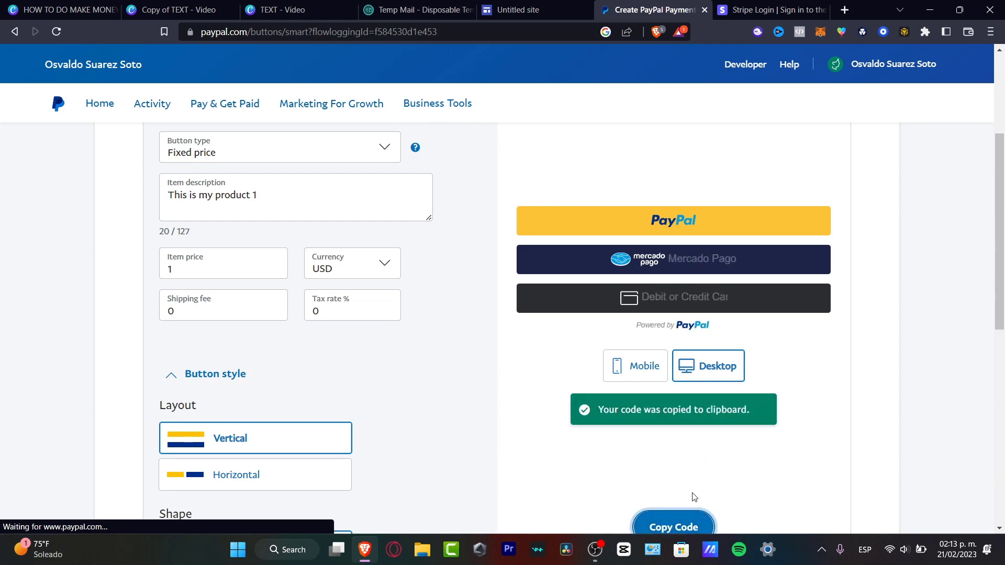
pyautogui.scroll(-4, 686, 440)
pyautogui.scroll(4, 689, 441)
pyautogui.scroll(4, 689, 440)
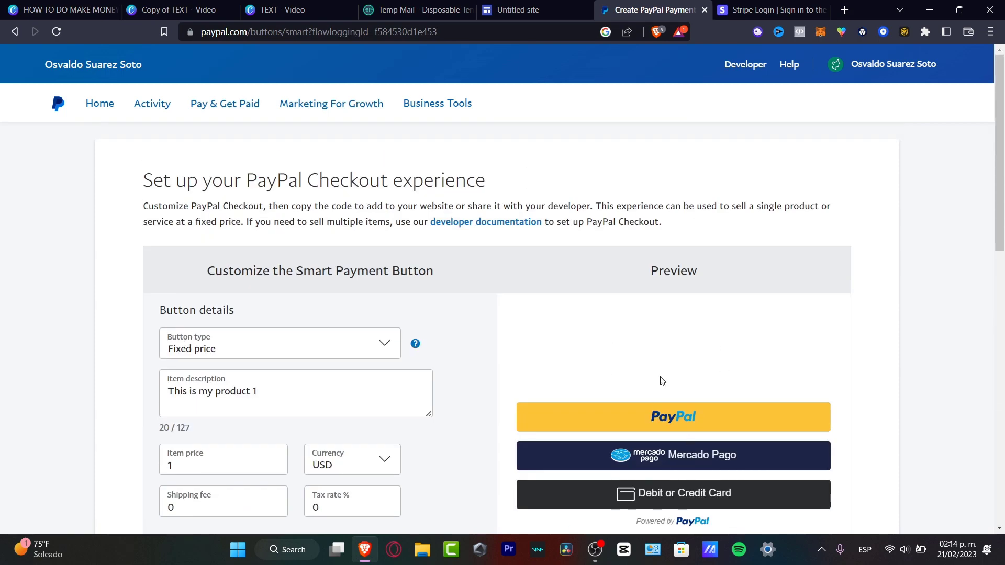
pyautogui.scroll(-12, 724, 388)
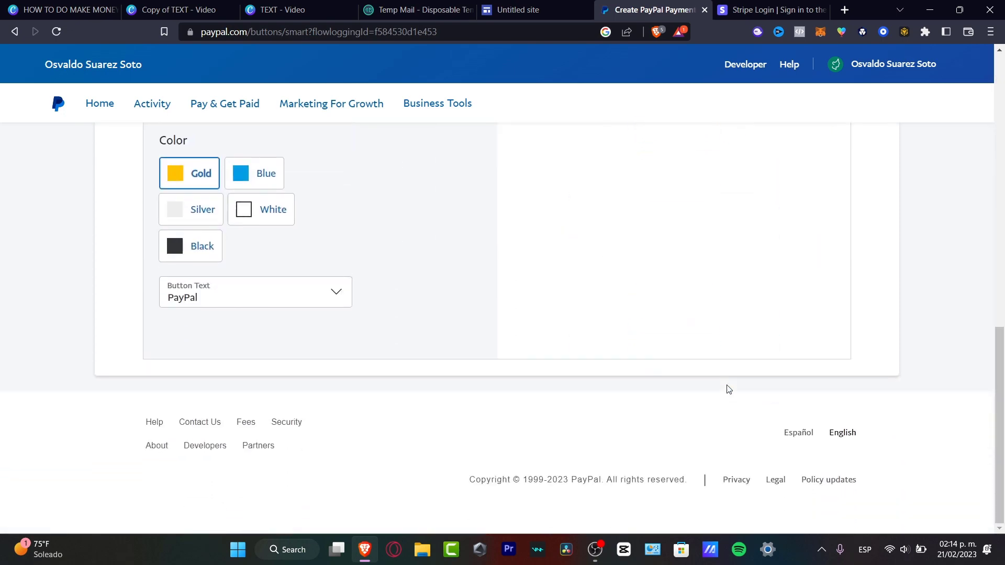
pyautogui.scroll(12, 730, 388)
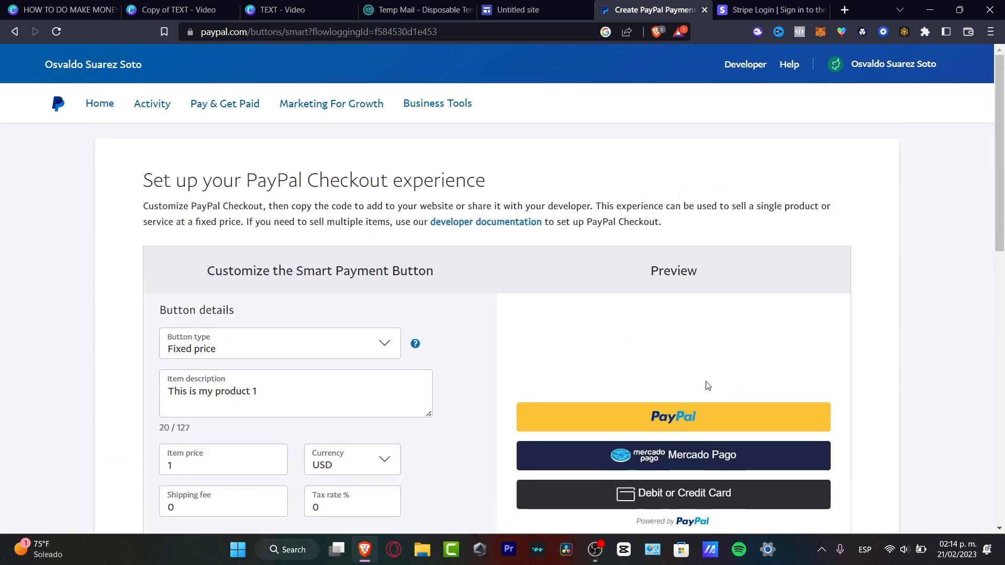
# Switch to the Google Sites editor and embed the copied PayPal button code as HTML below the Buddha image
pyautogui.click(518, 10)
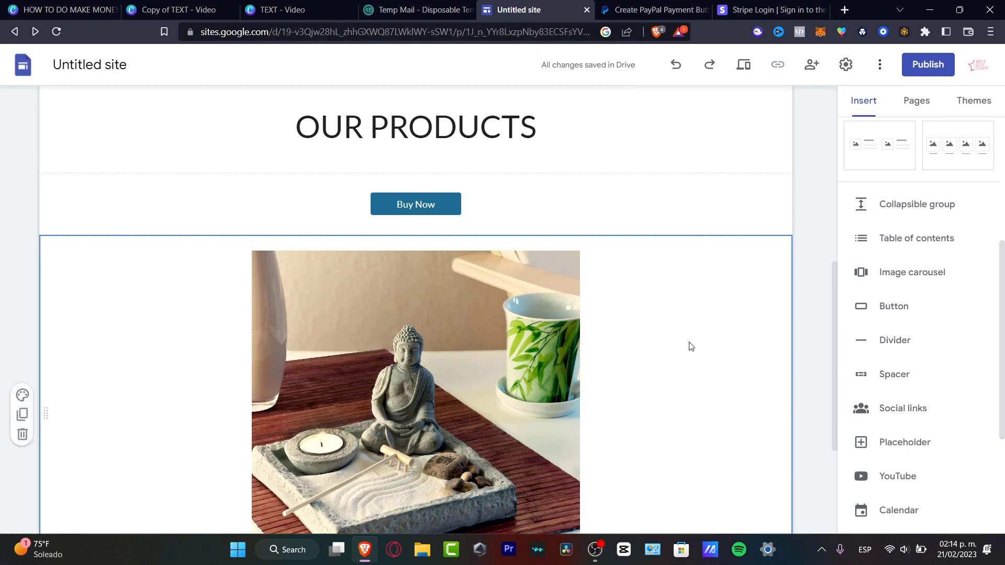
pyautogui.scroll(4, 684, 353)
pyautogui.scroll(-8, 684, 353)
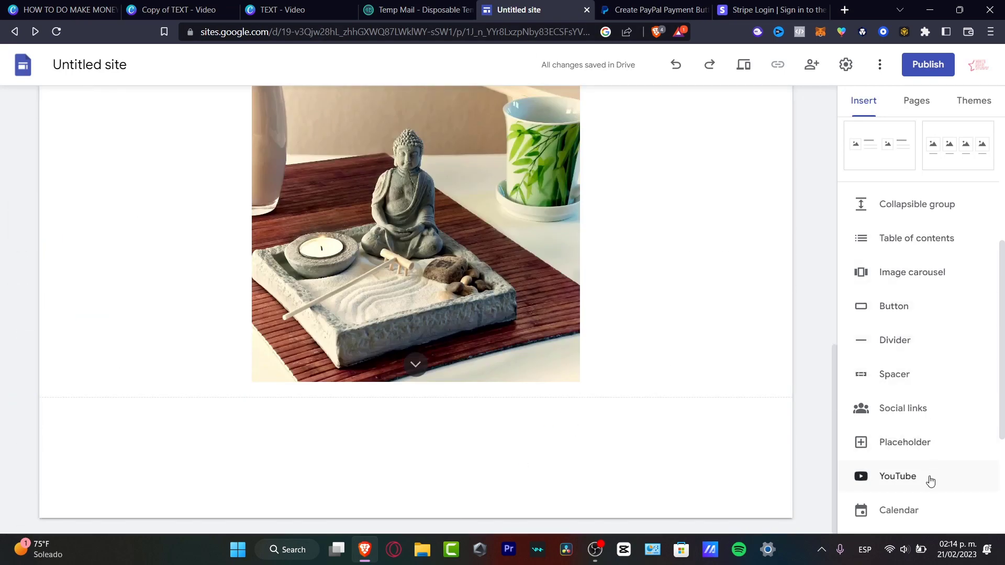
pyautogui.scroll(5, 930, 482)
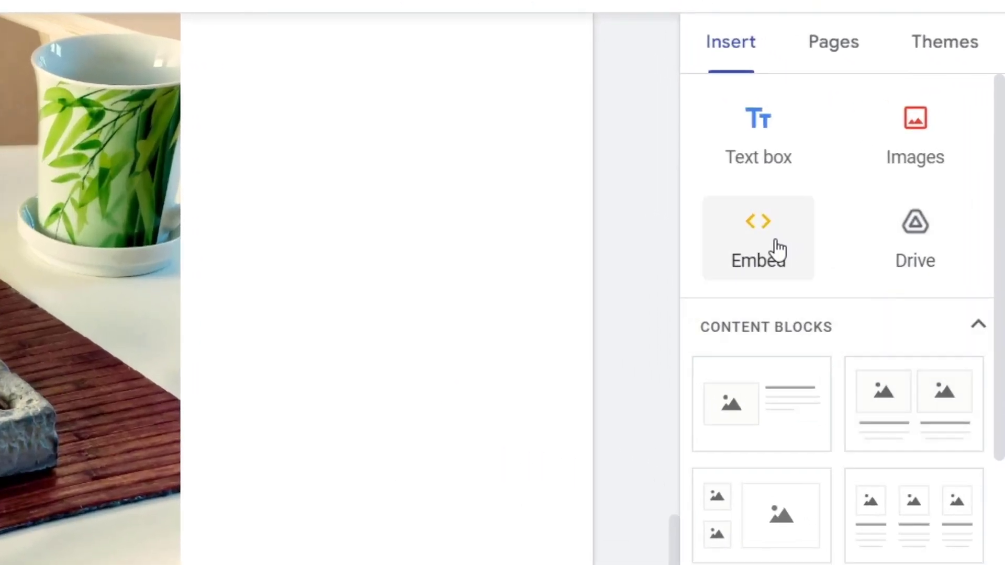
pyautogui.click(777, 250)
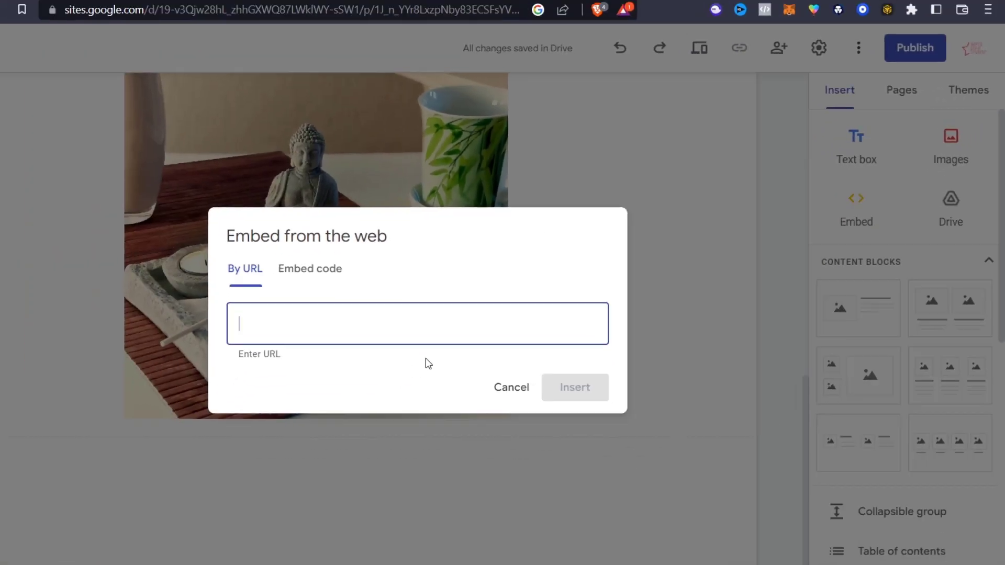
pyautogui.hotkey('ctrl', 'v')
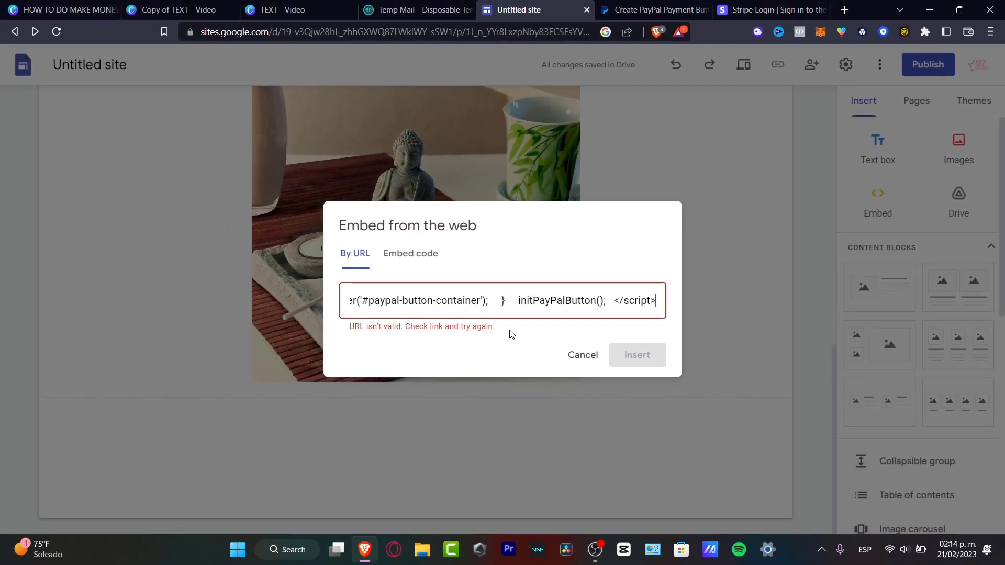
pyautogui.scroll(5, 513, 294)
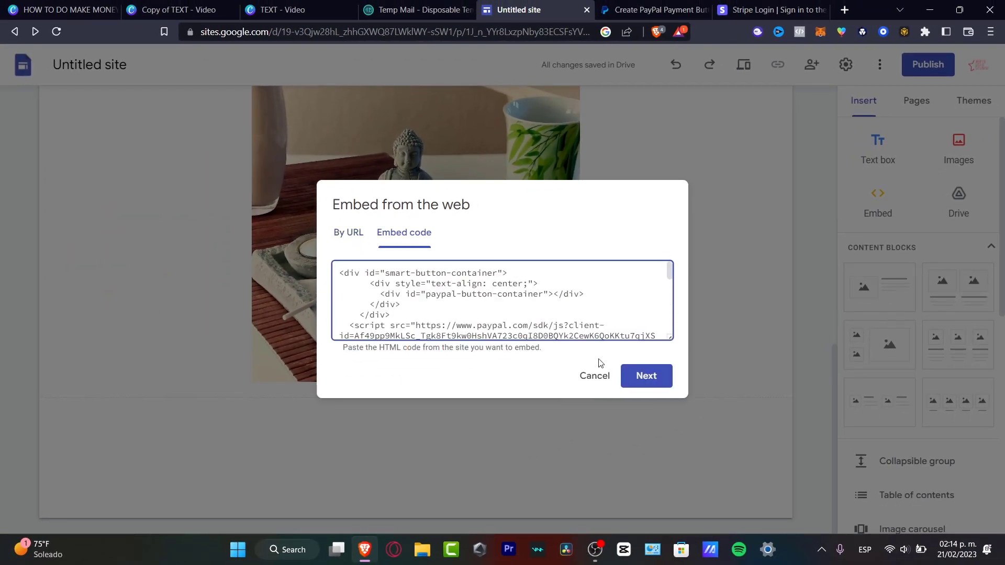
pyautogui.click(634, 375)
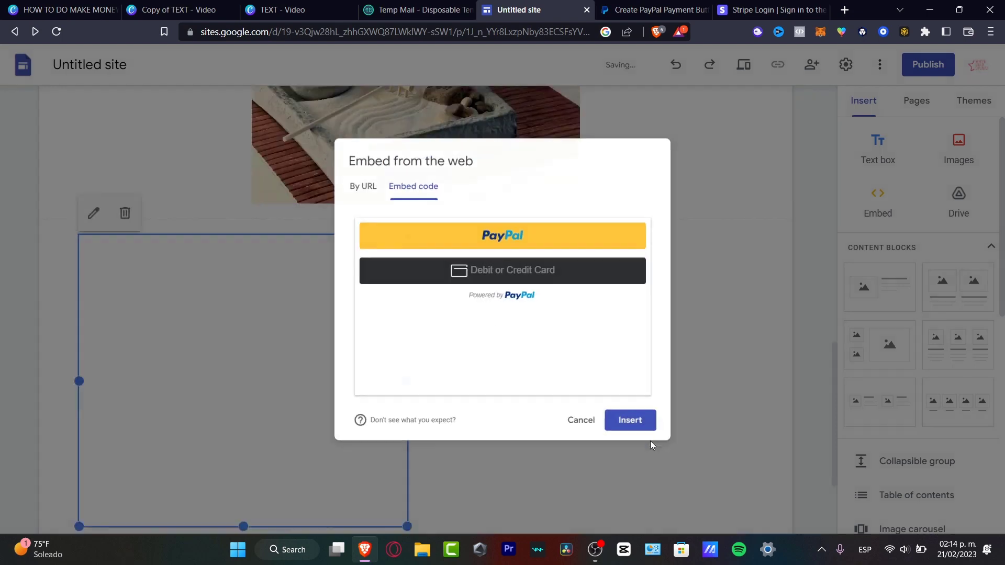
pyautogui.click(650, 440)
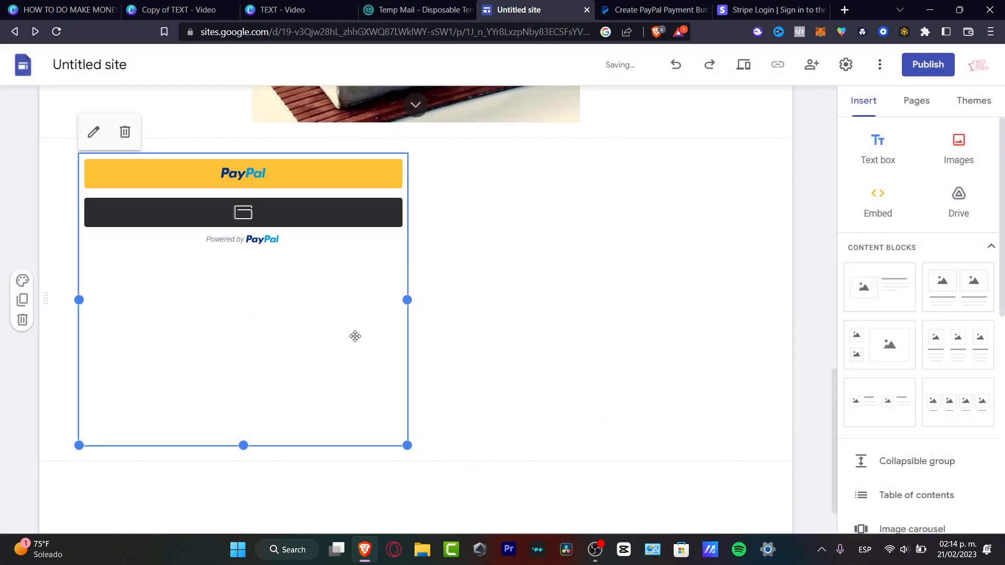
# Shrink the embedded PayPal buttons and place them beside the Buddha image, at its right edge
pyautogui.moveTo(408, 444); pyautogui.dragTo(328, 327)
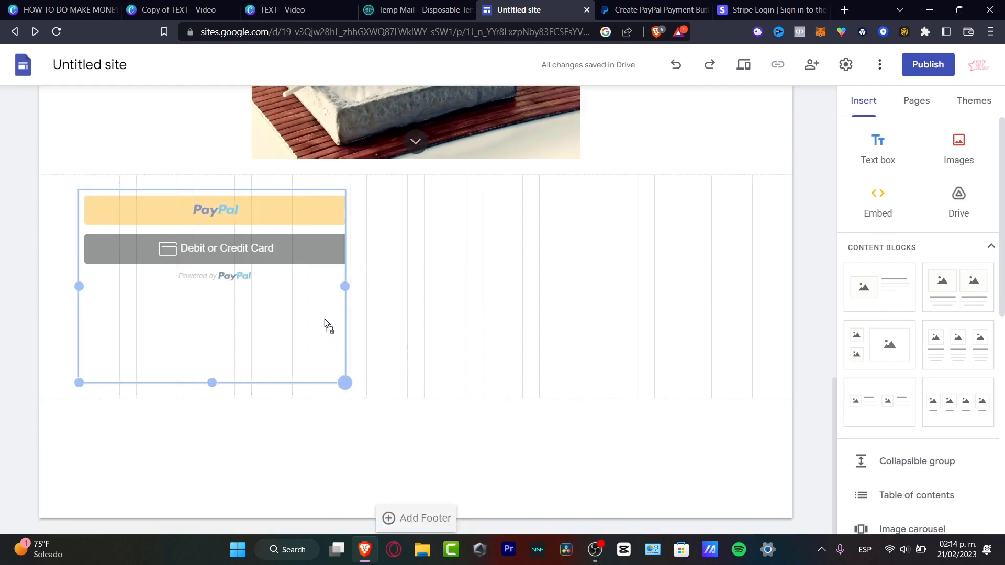
pyautogui.moveTo(259, 305); pyautogui.dragTo(431, 264)
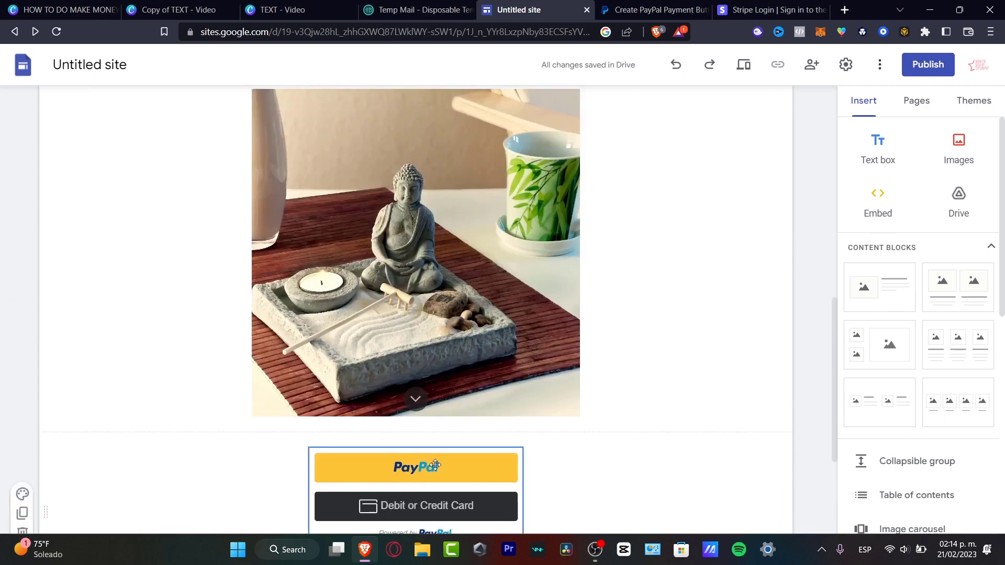
pyautogui.moveTo(510, 457); pyautogui.dragTo(659, 264)
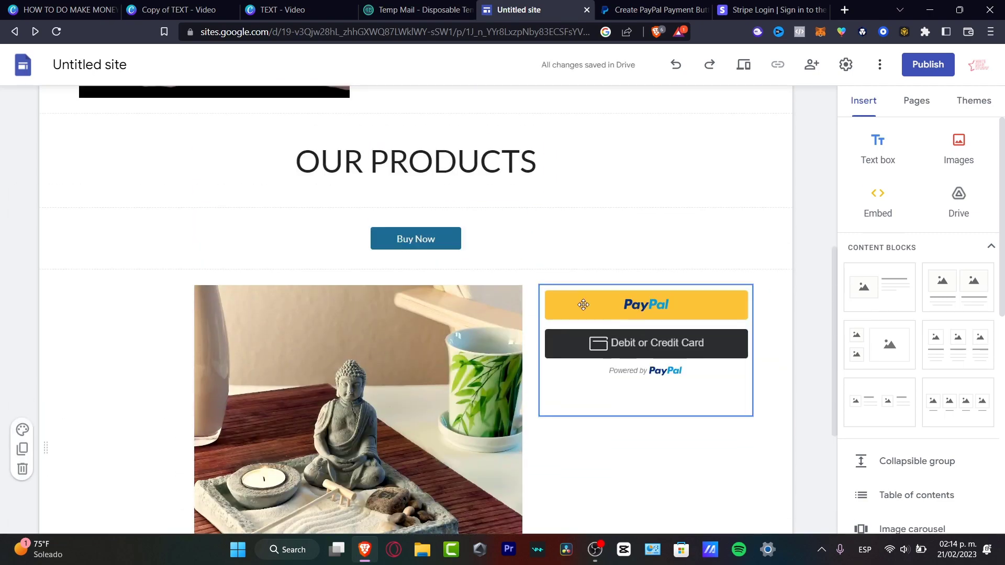
# Move the "Buy Now" button beneath the PayPal buttons so both share the column beside the Buddha image
pyautogui.moveTo(415, 237); pyautogui.dragTo(642, 418)
pyautogui.moveTo(669, 336); pyautogui.dragTo(607, 298)
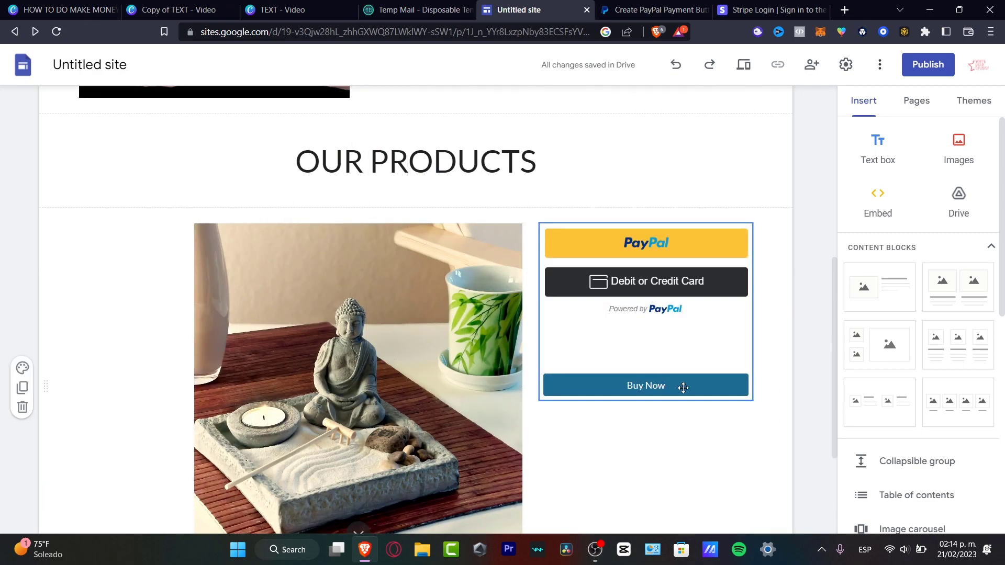
pyautogui.moveTo(683, 387); pyautogui.dragTo(759, 422)
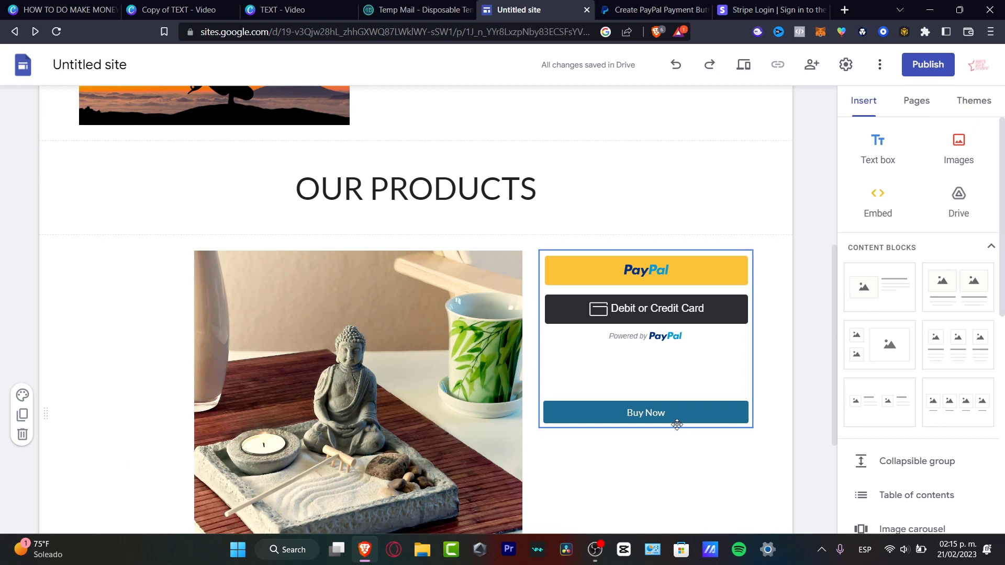
pyautogui.click(676, 424)
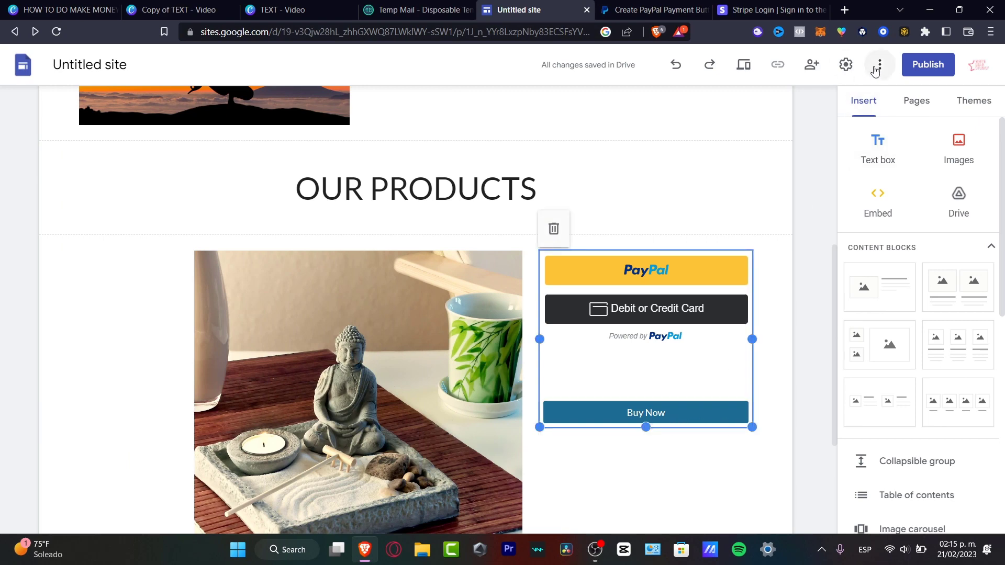
# Add a new page named "product 1" to the site
pyautogui.click(878, 65)
pyautogui.click(861, 94)
pyautogui.click(917, 101)
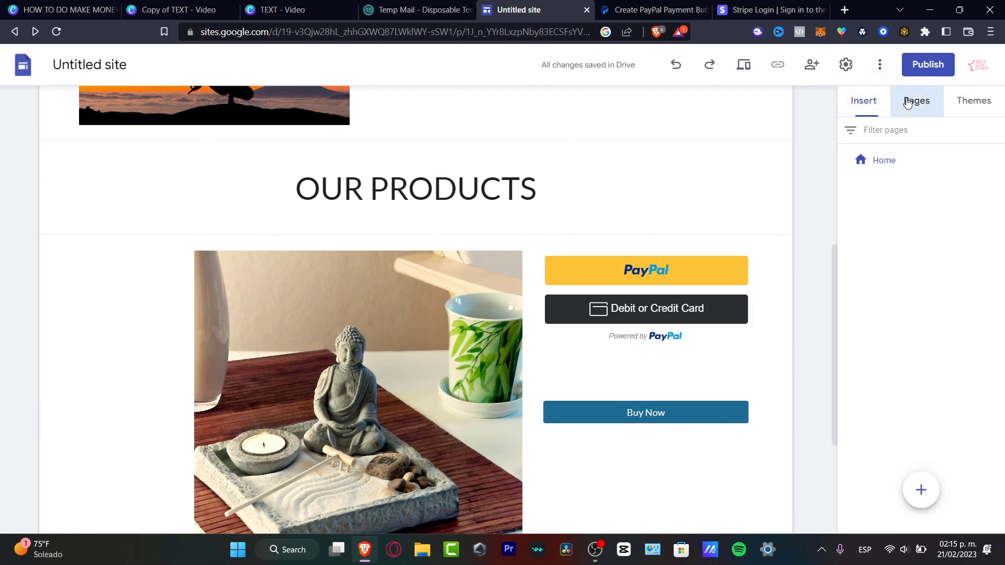
pyautogui.click(922, 492)
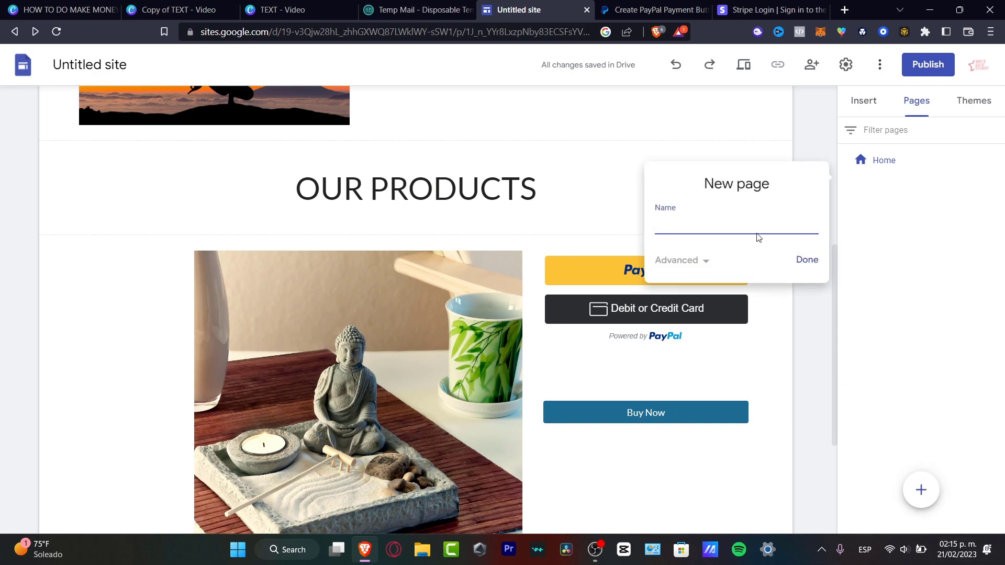
pyautogui.write('product 1')
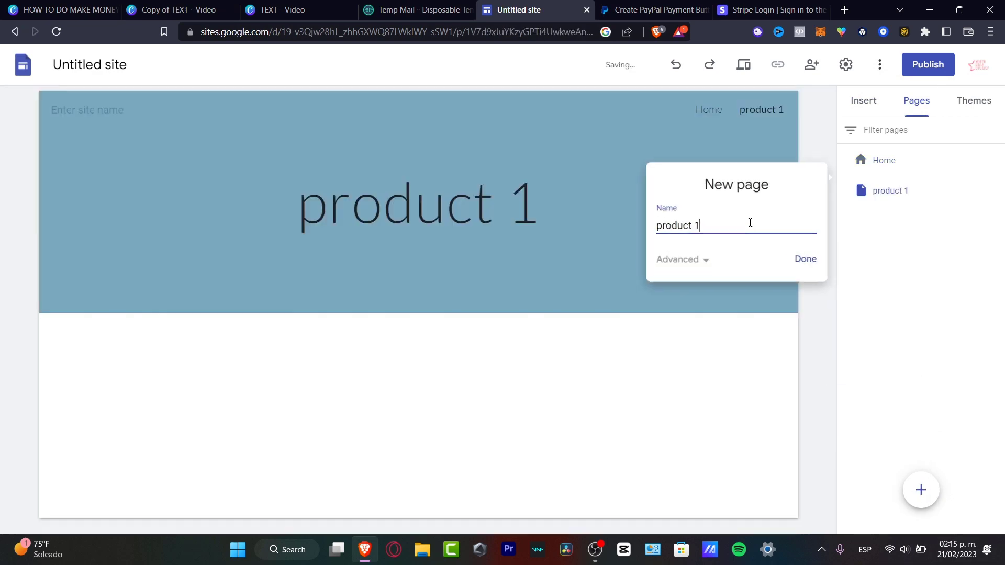
pyautogui.press('Return')
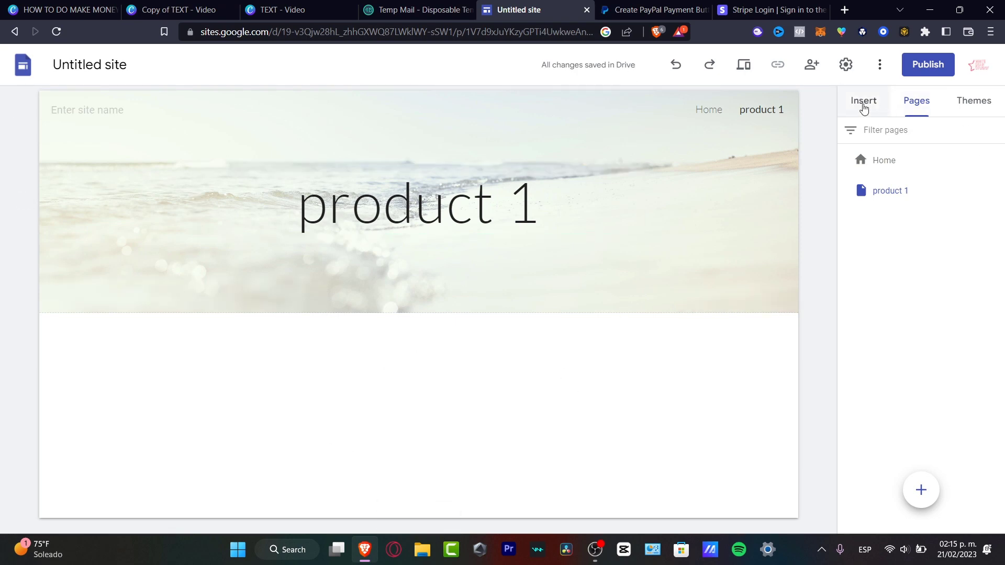
# Embed the copied PayPal button code as HTML on the "product 1" page below its header
pyautogui.click(864, 107)
pyautogui.click(887, 201)
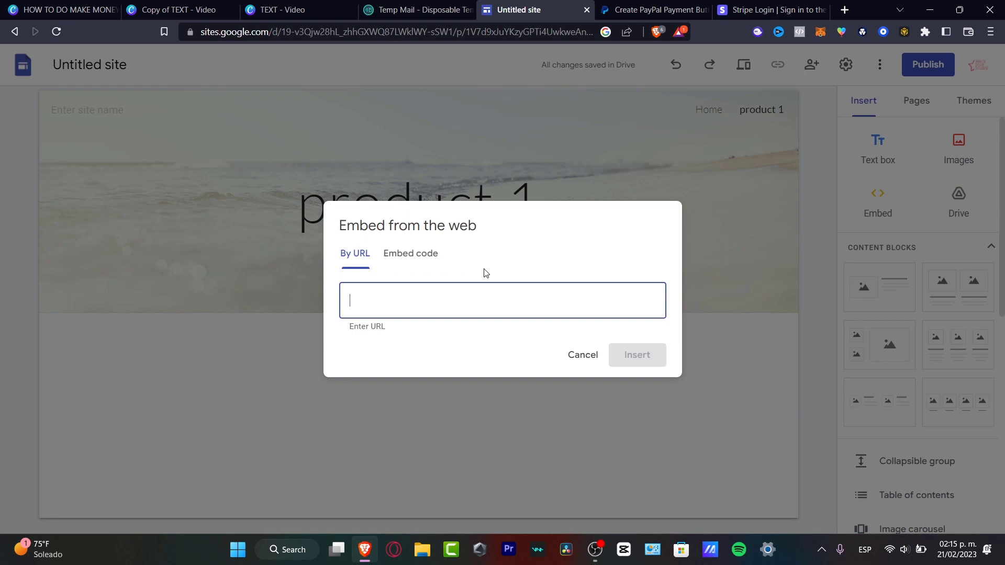
pyautogui.click(427, 257)
pyautogui.hotkey('ctrl', 'v')
pyautogui.click(644, 376)
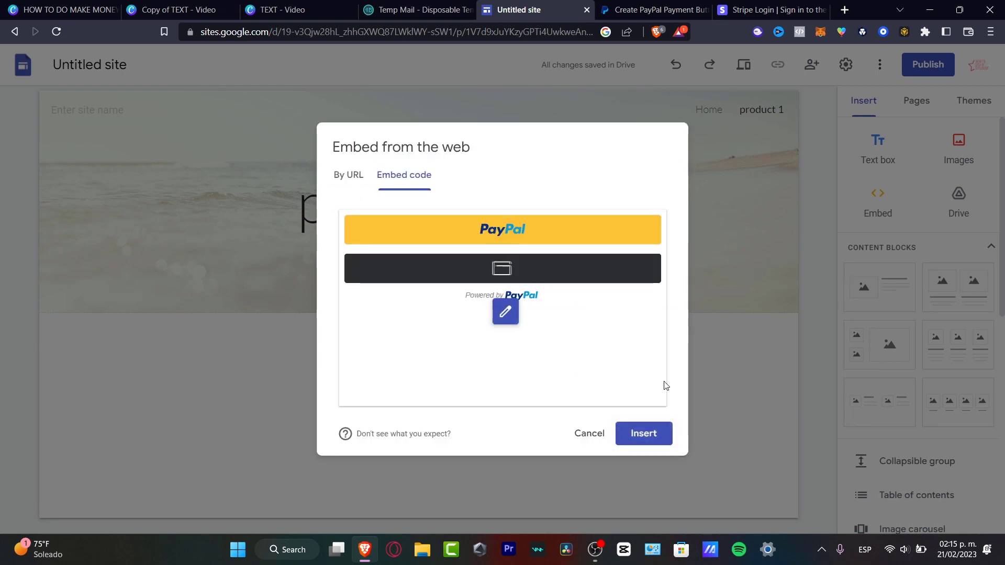
pyautogui.click(663, 436)
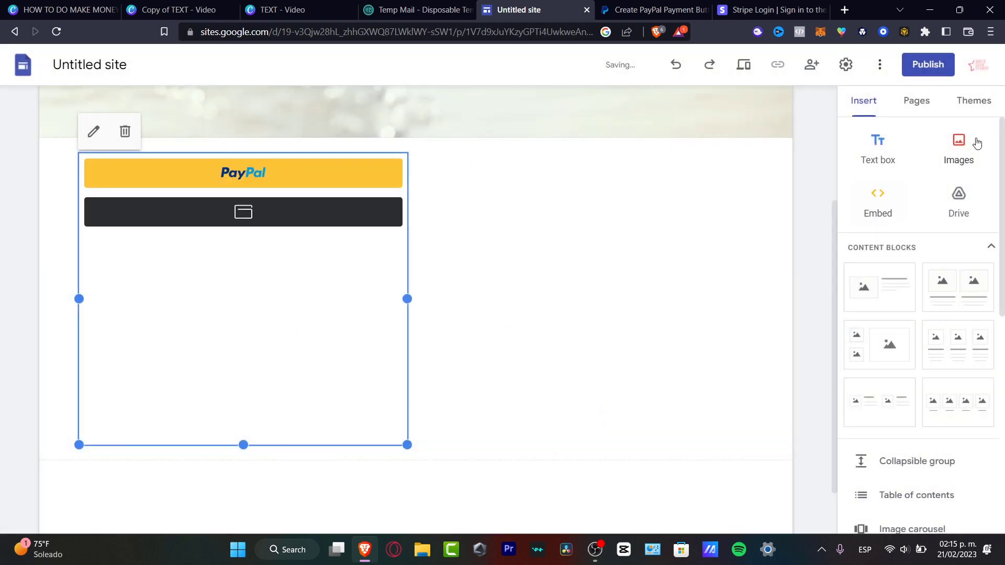
# Insert the content block with two small image placeholders beside a large one, above the PayPal buttons on the "product 1" page
pyautogui.moveTo(881, 294); pyautogui.dragTo(862, 285)
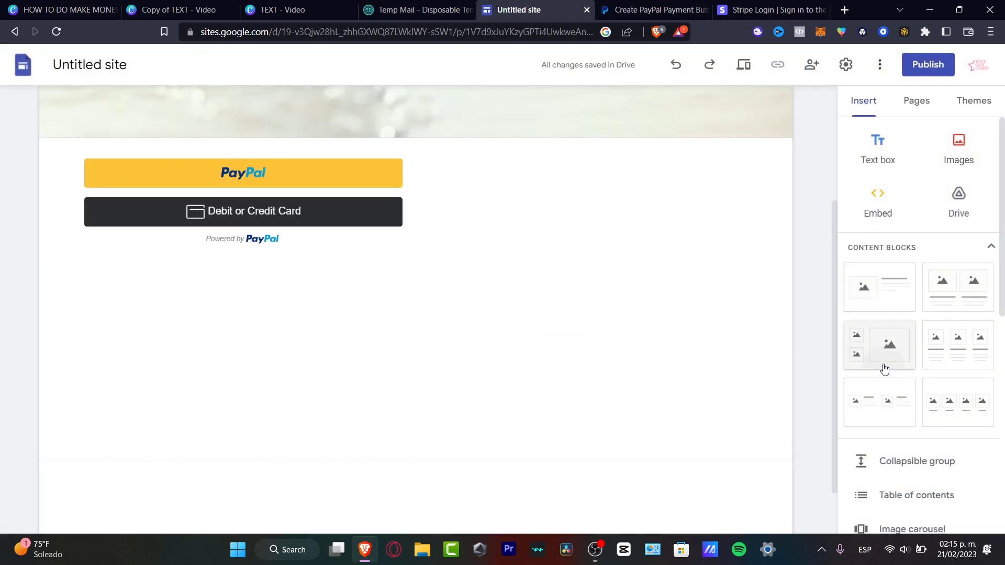
pyautogui.moveTo(885, 369); pyautogui.dragTo(530, 320)
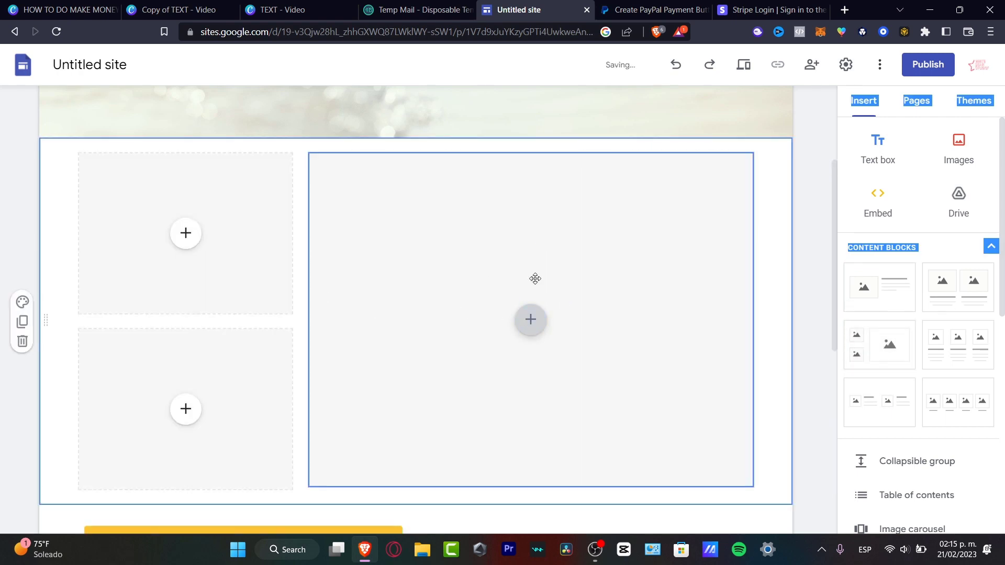
pyautogui.scroll(-3, 577, 332)
pyautogui.scroll(-3, 892, 346)
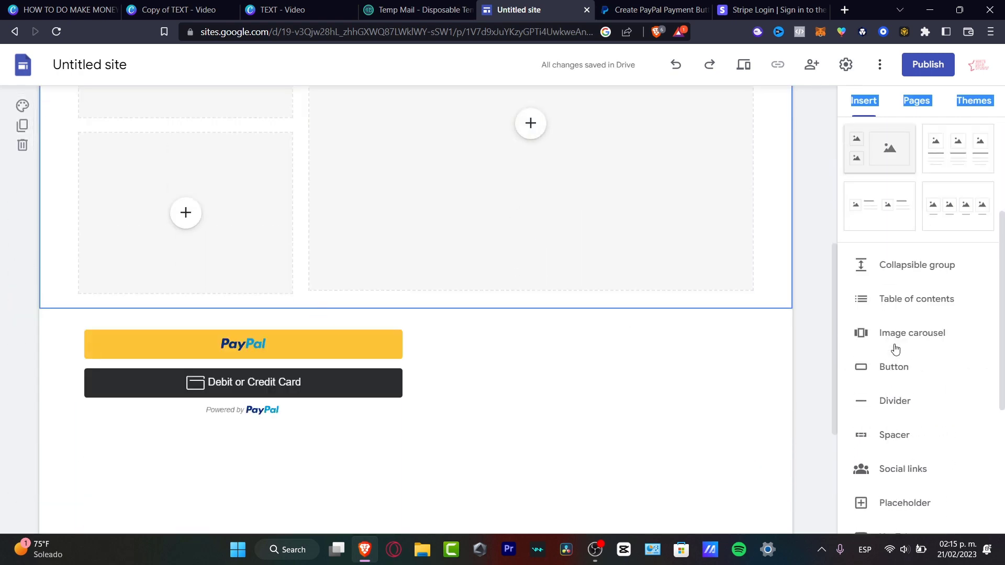
# Move the embedded PayPal buttons rightward to the middle of their section, below the image placeholders
pyautogui.scroll(-3, 896, 350)
pyautogui.scroll(-1, 896, 346)
pyautogui.moveTo(316, 359); pyautogui.dragTo(430, 341)
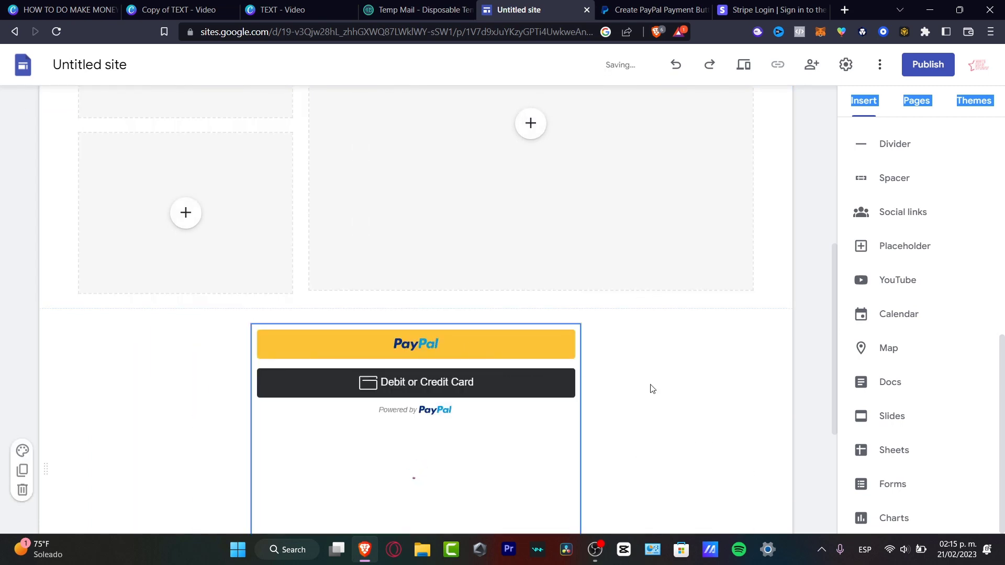
pyautogui.moveTo(493, 450); pyautogui.dragTo(504, 425)
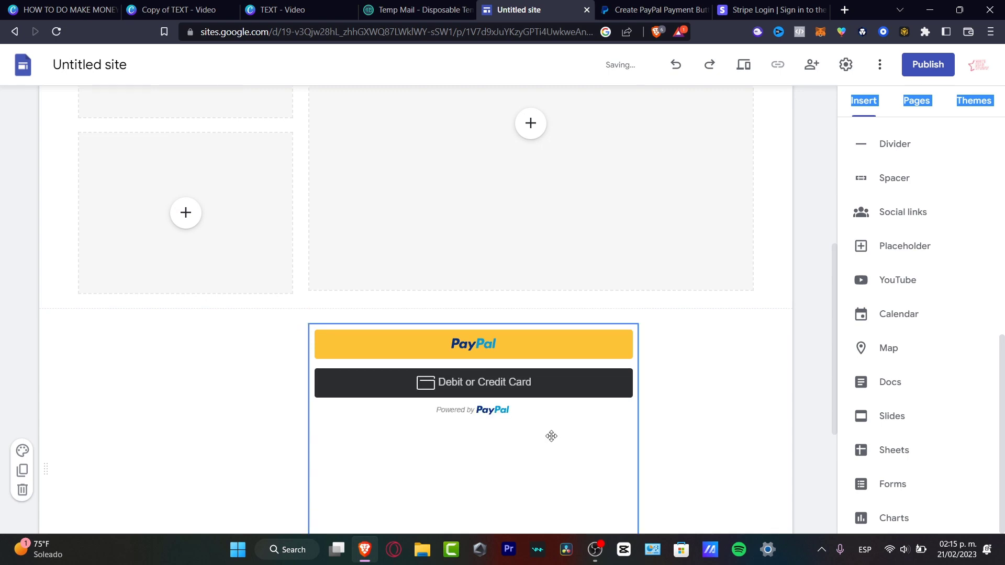
# Delete the embedded PayPal buttons and the image placeholder block from the "product 1" page
pyautogui.click(669, 391)
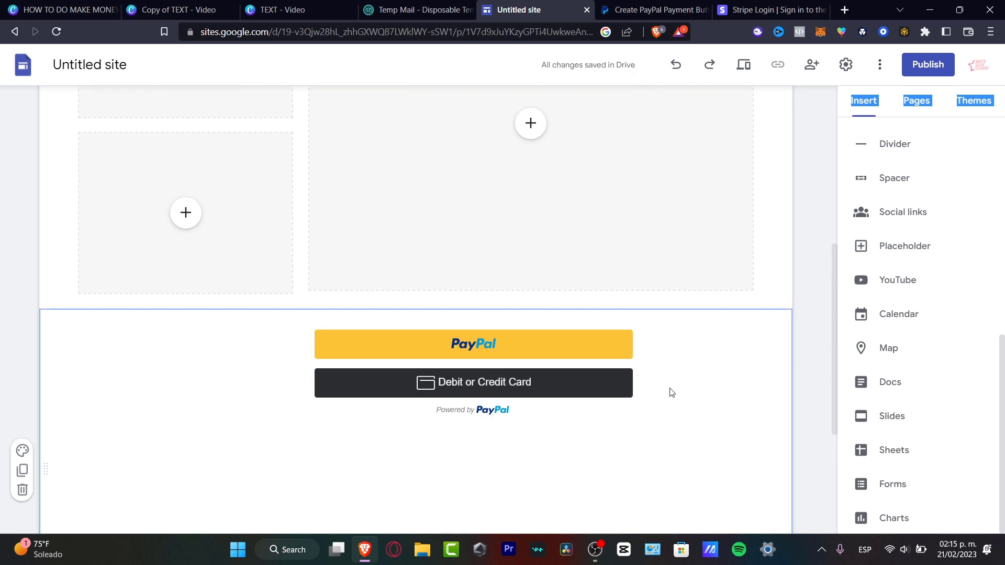
pyautogui.press('Delete')
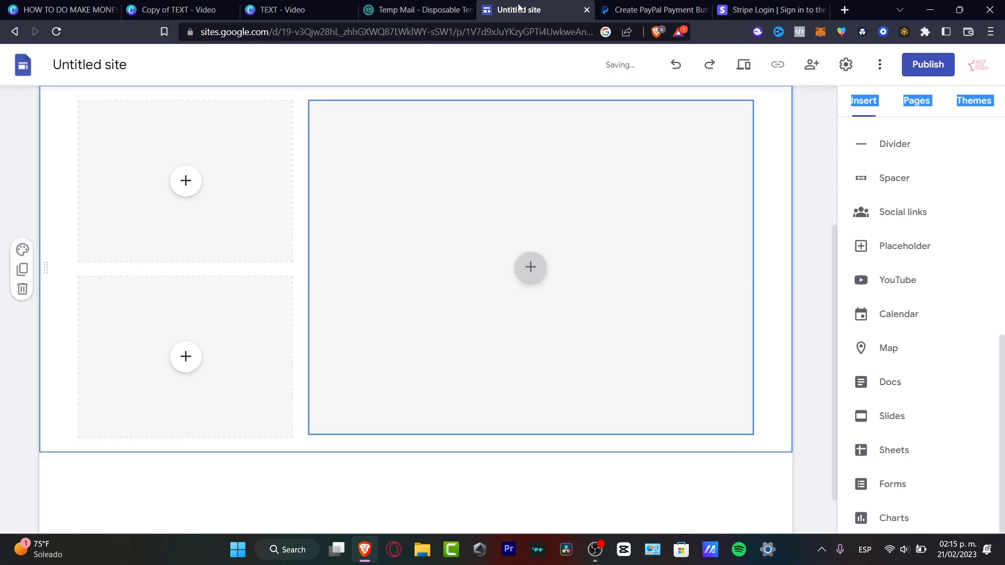
pyautogui.click(672, 192)
pyautogui.press('Delete')
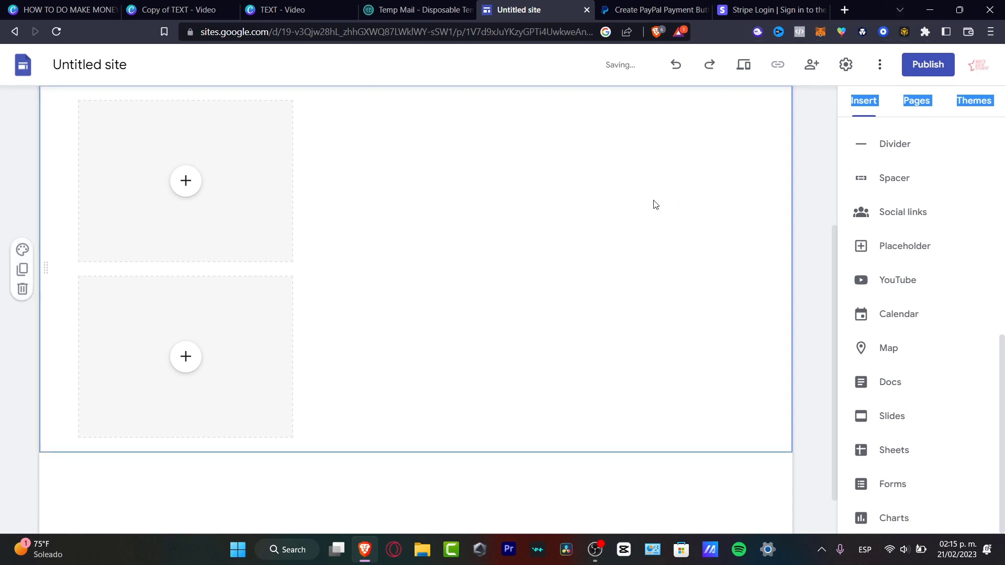
pyautogui.click(258, 215)
pyautogui.press('Delete')
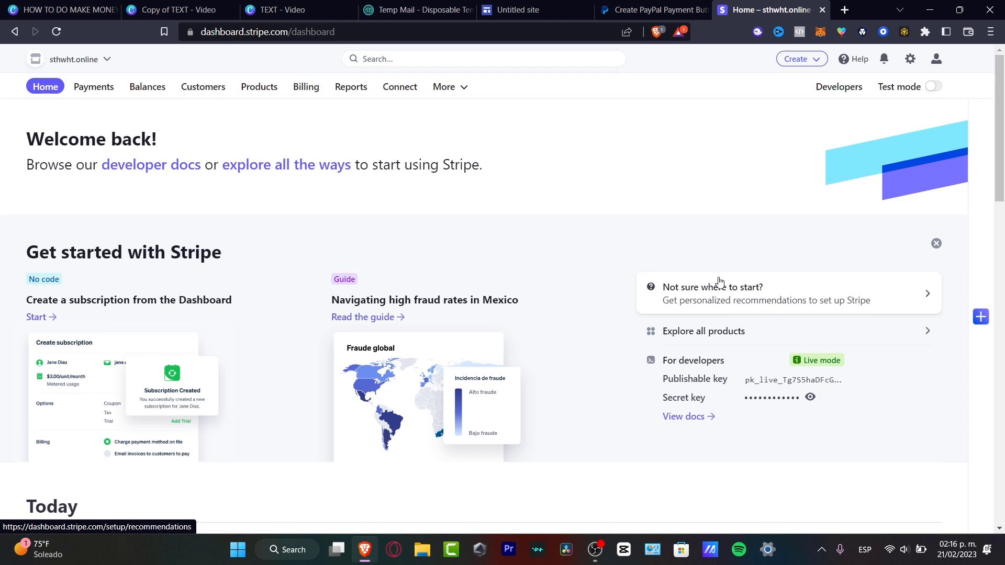
# Open the product list in Stripe, and clear the header title text of the "product 1" page in Google Sites
pyautogui.click(271, 90)
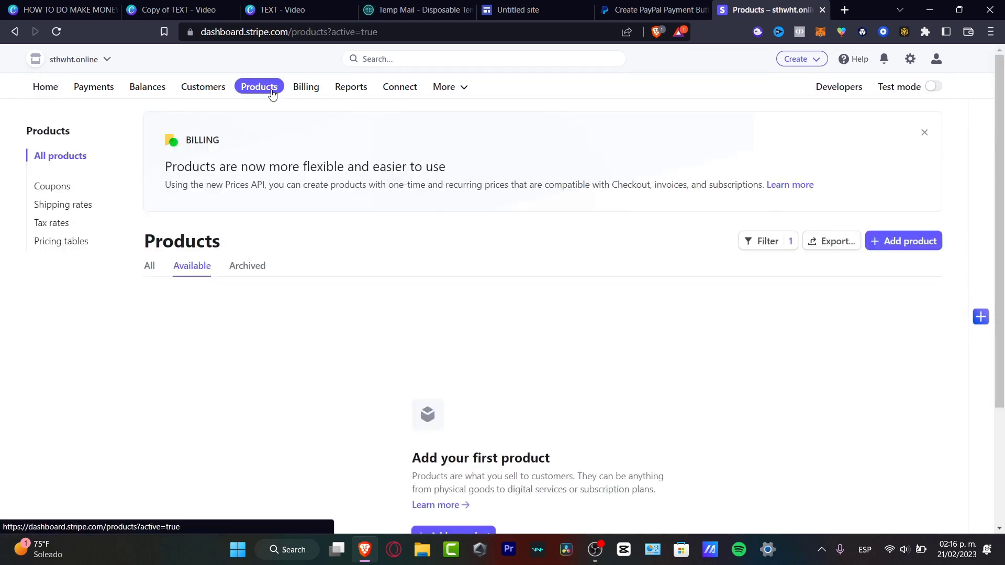
pyautogui.click(519, 9)
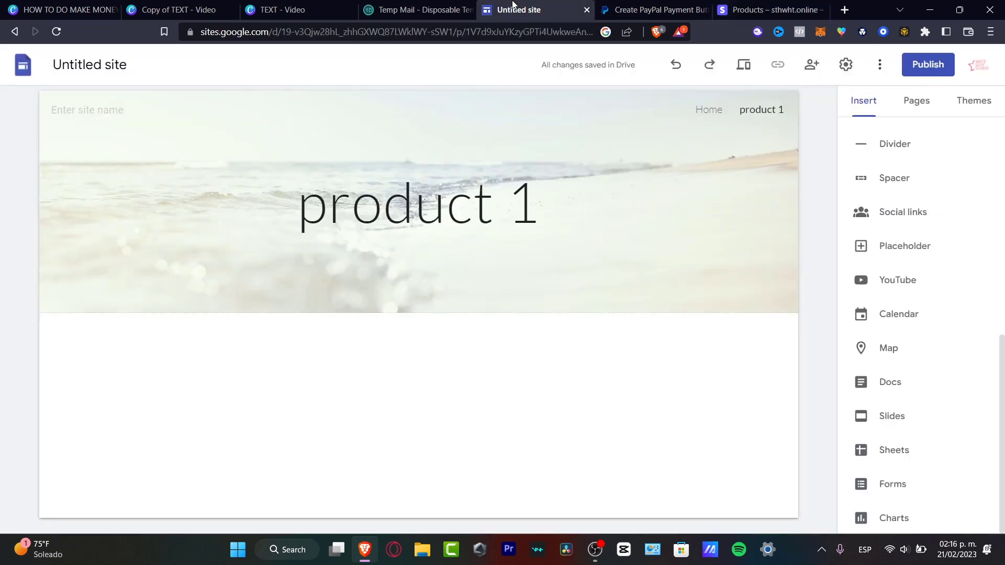
pyautogui.click(504, 215)
pyautogui.hotkey('ctrl', 'a')
pyautogui.press('BackSpace')
pyautogui.click(658, 412)
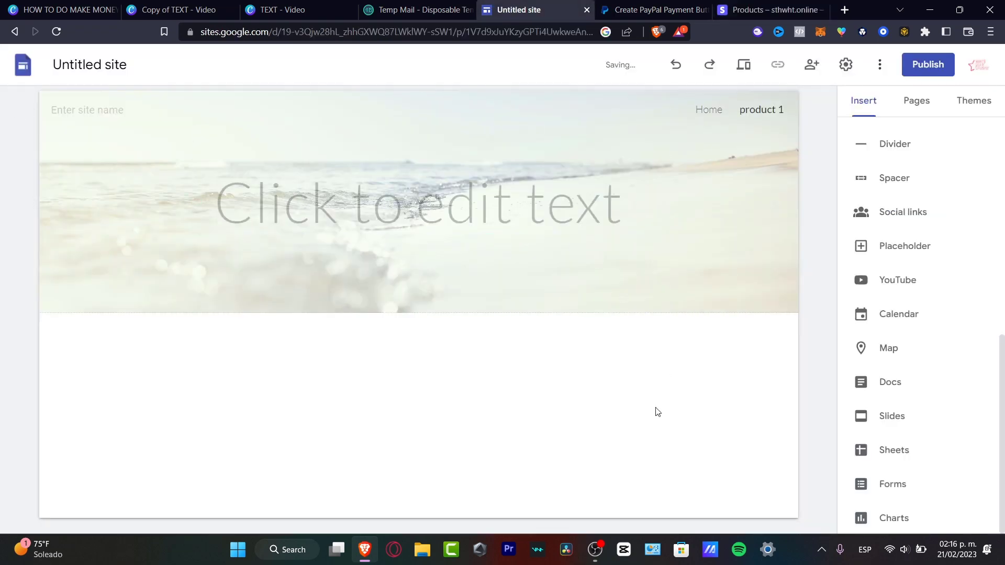
# Switch to Stripe and start a new product named "Product 1"
pyautogui.click(796, 9)
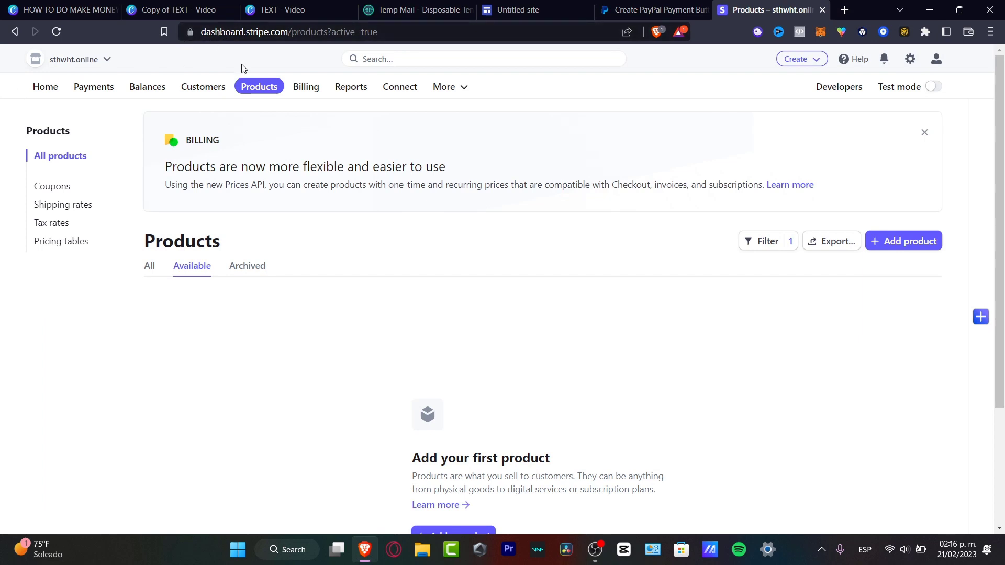
pyautogui.click(900, 240)
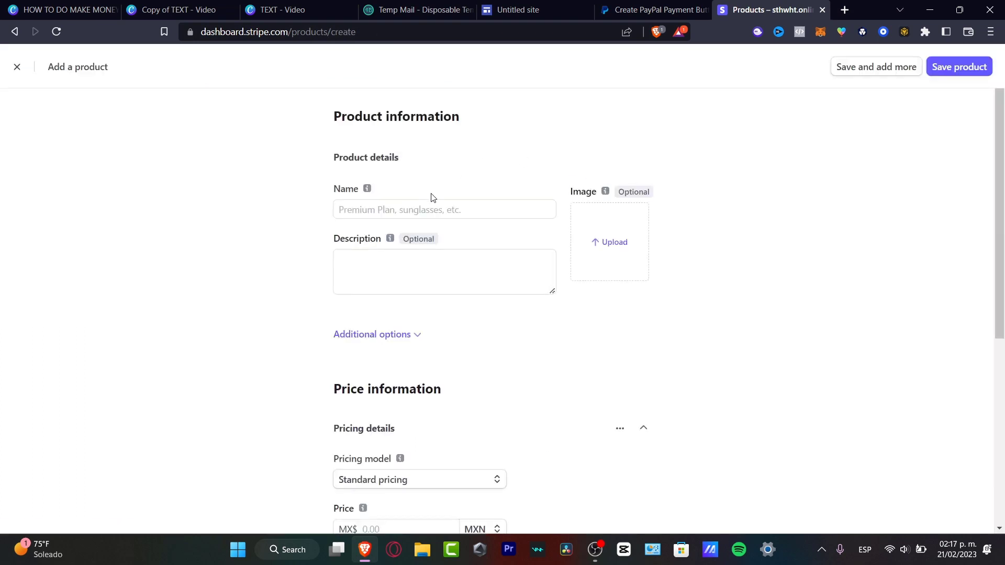
pyautogui.click(459, 205)
pyautogui.click(469, 208)
pyautogui.click(470, 209)
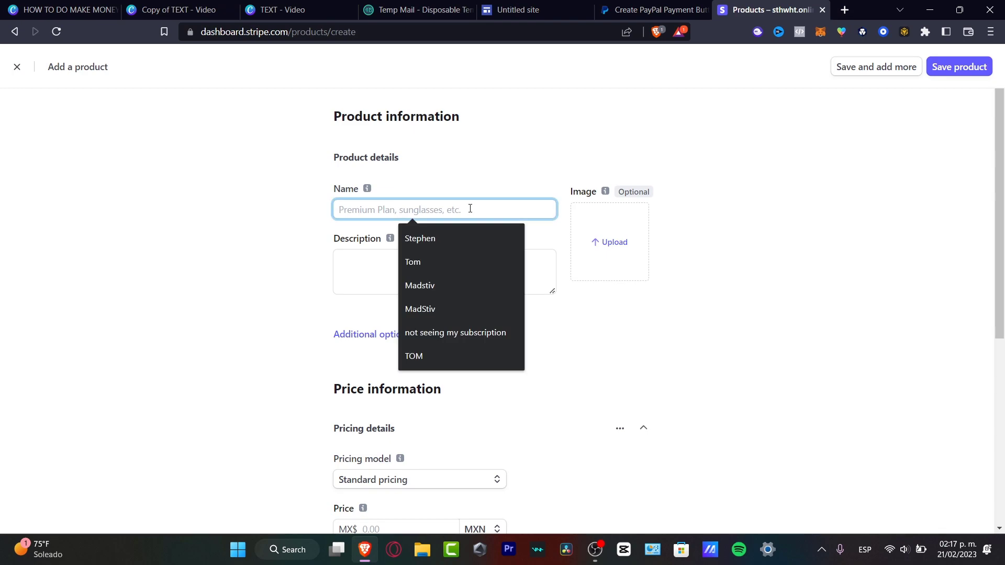
pyautogui.write('Por')
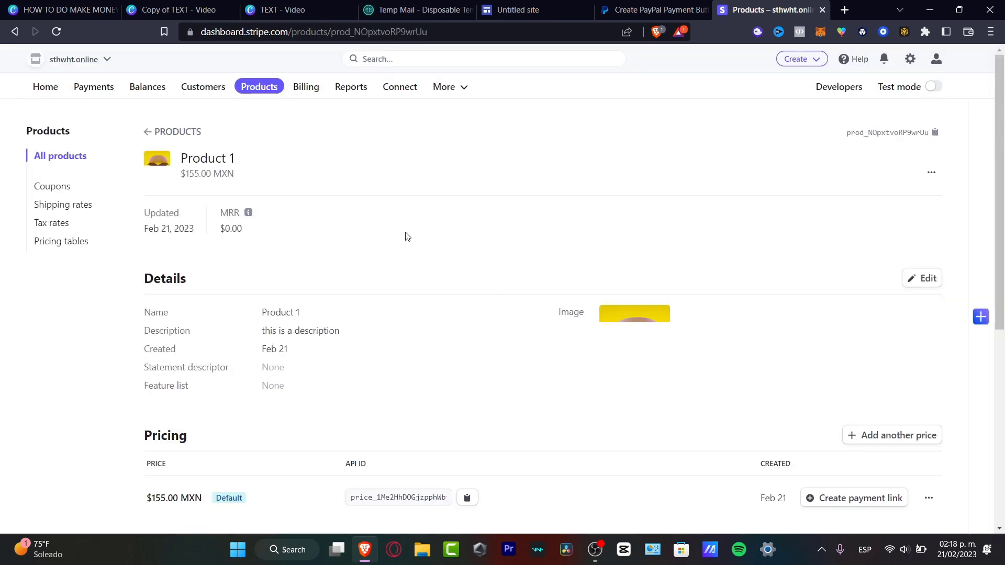
# Start creating a payment link for the $155.00 MXN price of Product 1
pyautogui.scroll(-2, 453, 287)
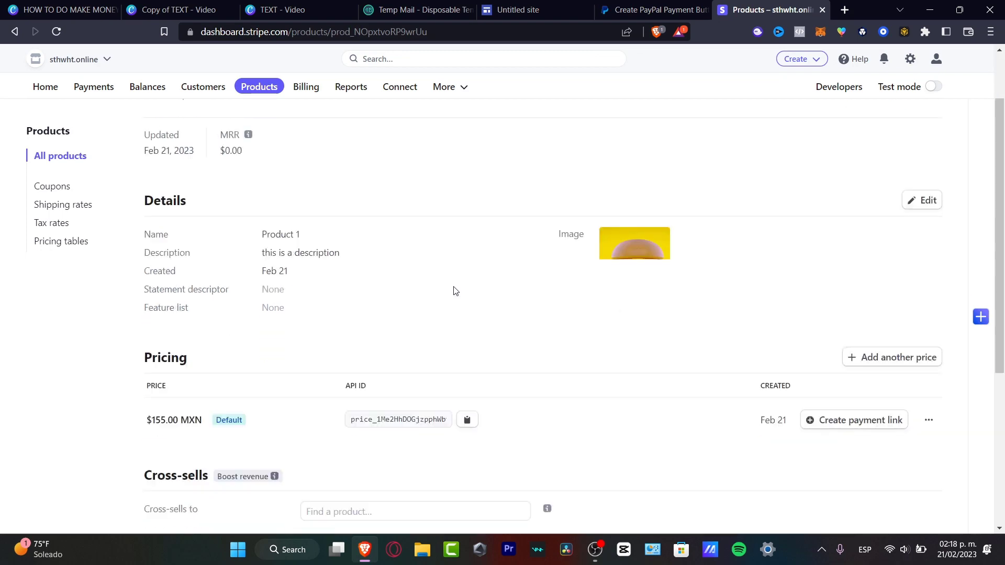
pyautogui.scroll(-2, 455, 291)
pyautogui.scroll(-3, 392, 185)
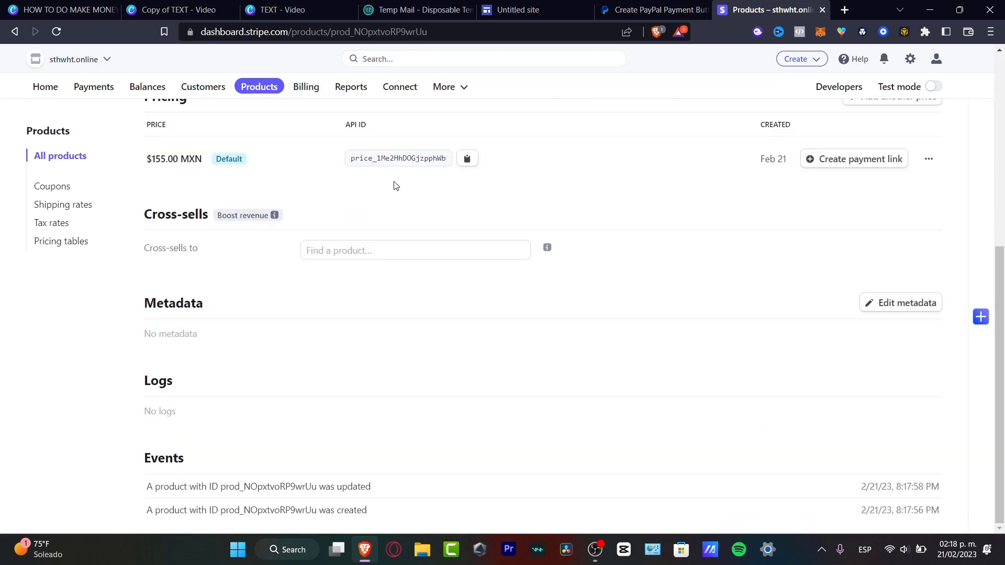
pyautogui.scroll(4, 392, 184)
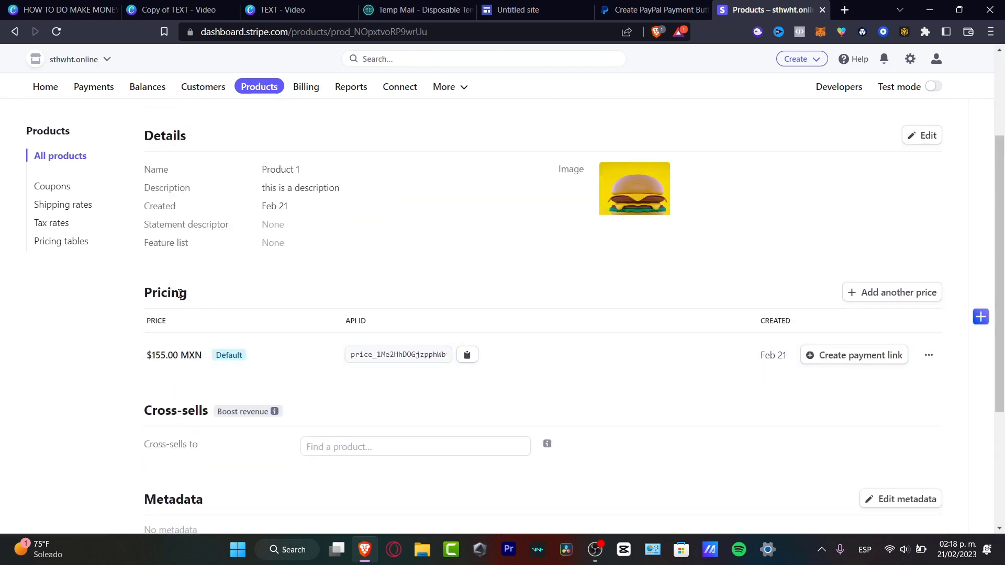
pyautogui.click(858, 356)
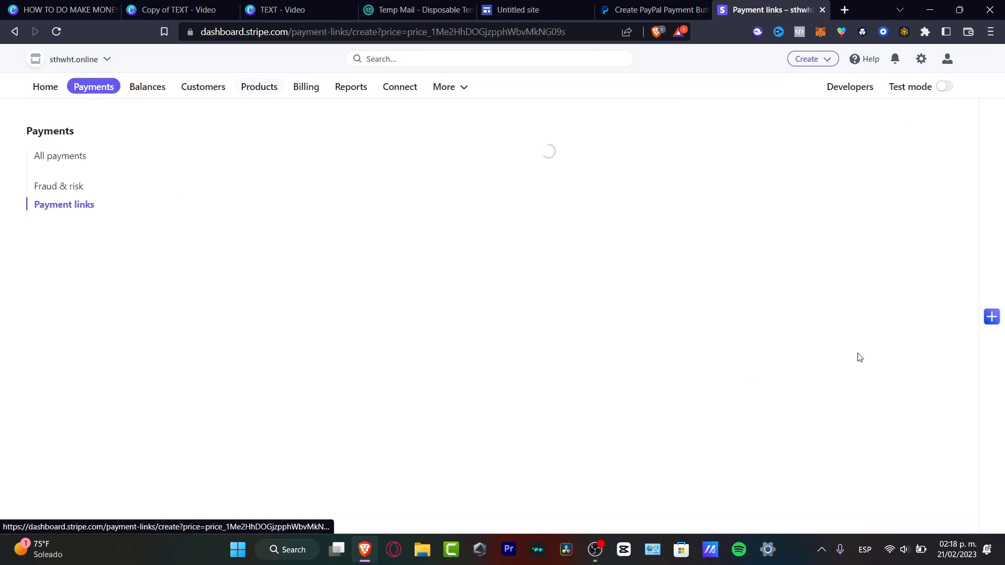
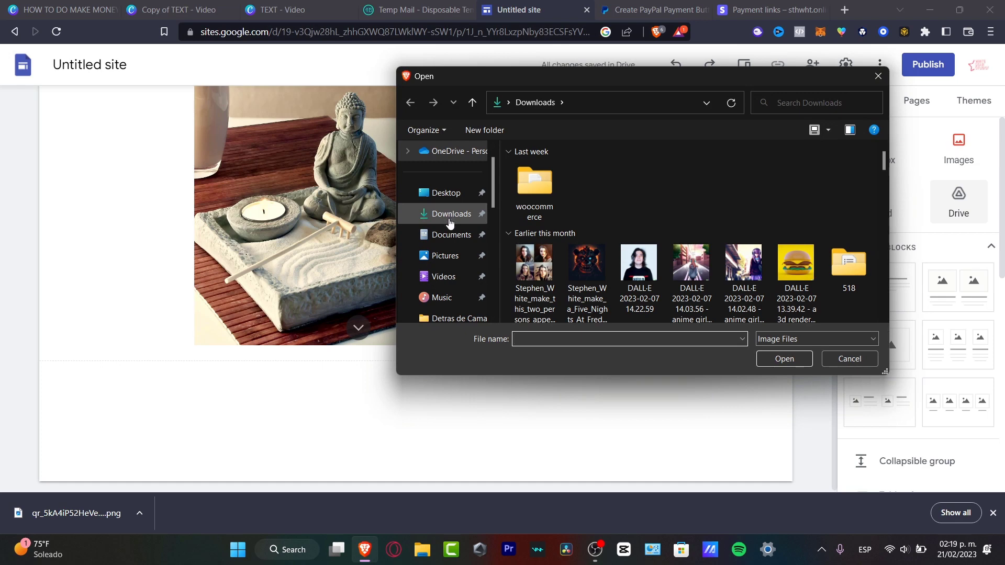
pyautogui.doubleClick(534, 189)
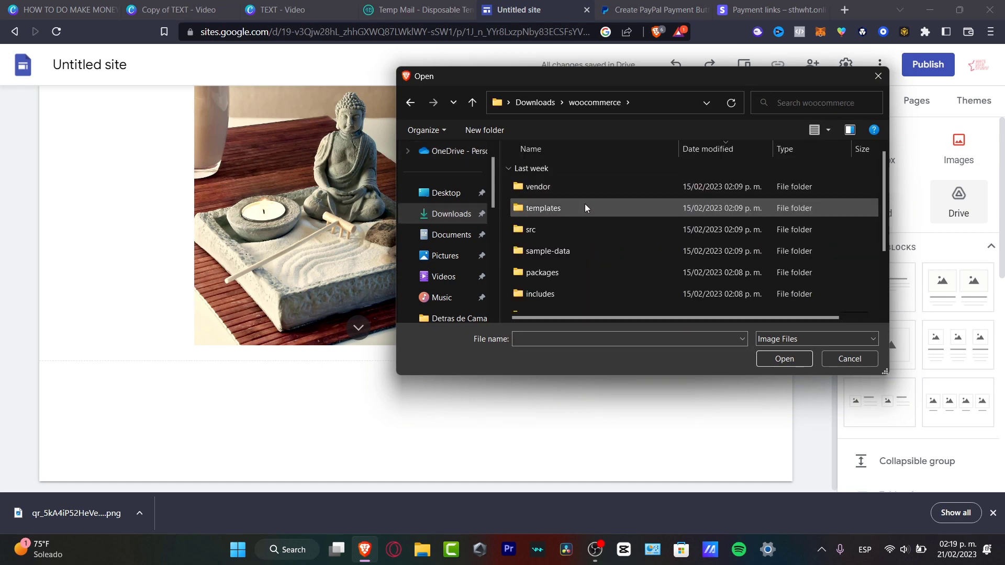
pyautogui.scroll(-1, 586, 235)
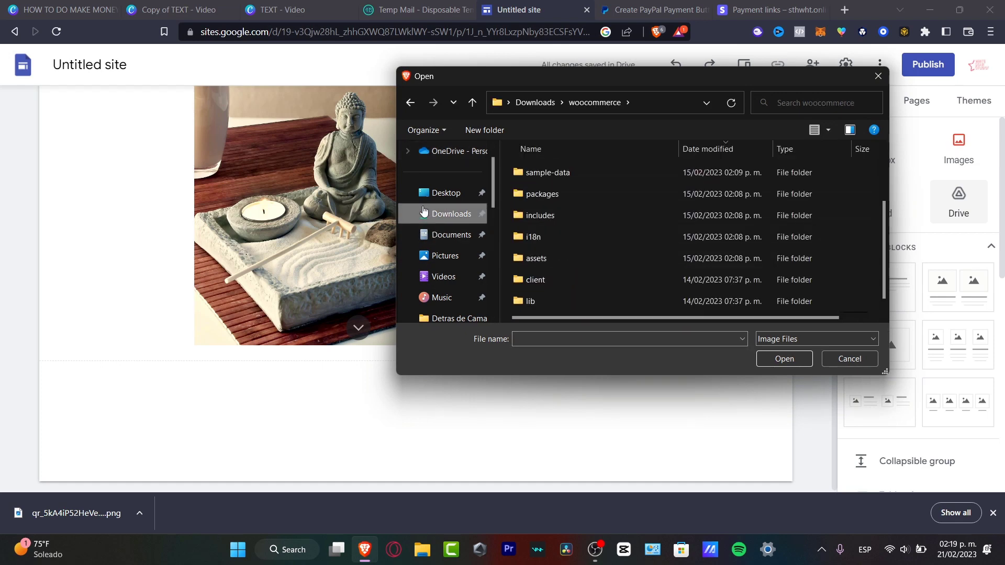
pyautogui.click(451, 214)
pyautogui.scroll(-5, 678, 222)
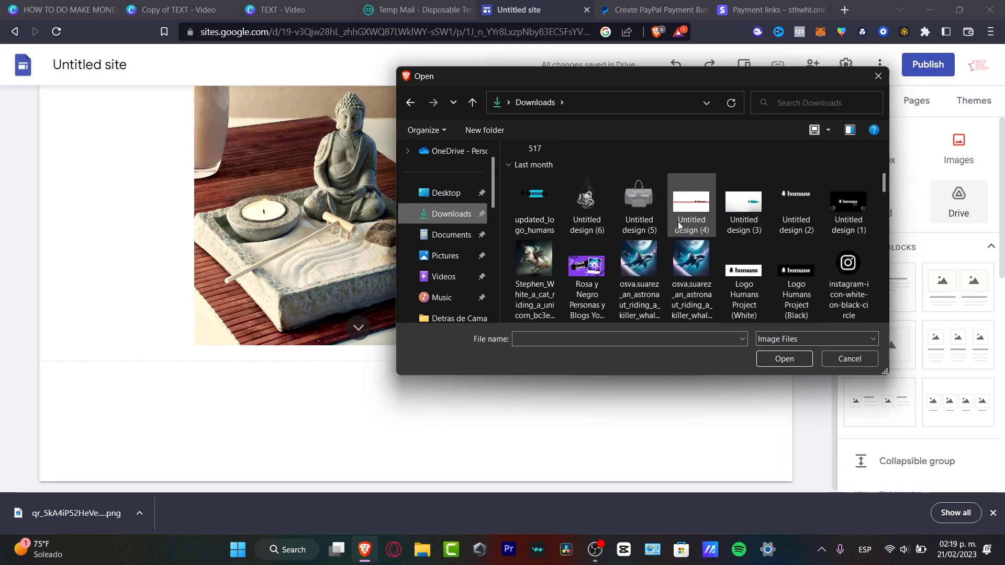
pyautogui.scroll(1, 678, 221)
pyautogui.click(836, 356)
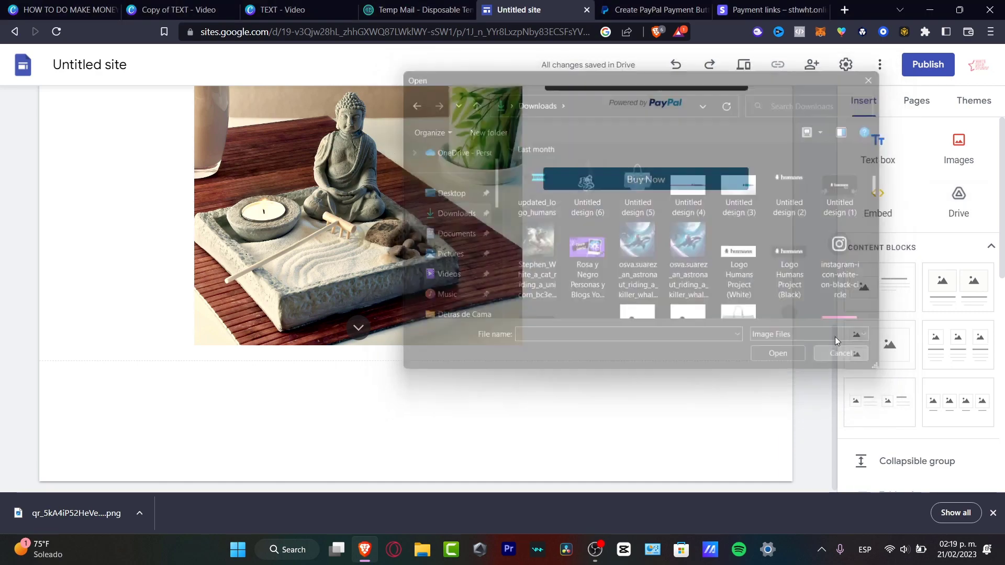
# Copy the Product 1 payment link's QR code from Stripe and place it beneath the "Buy Now" button in Google Sites
pyautogui.click(770, 10)
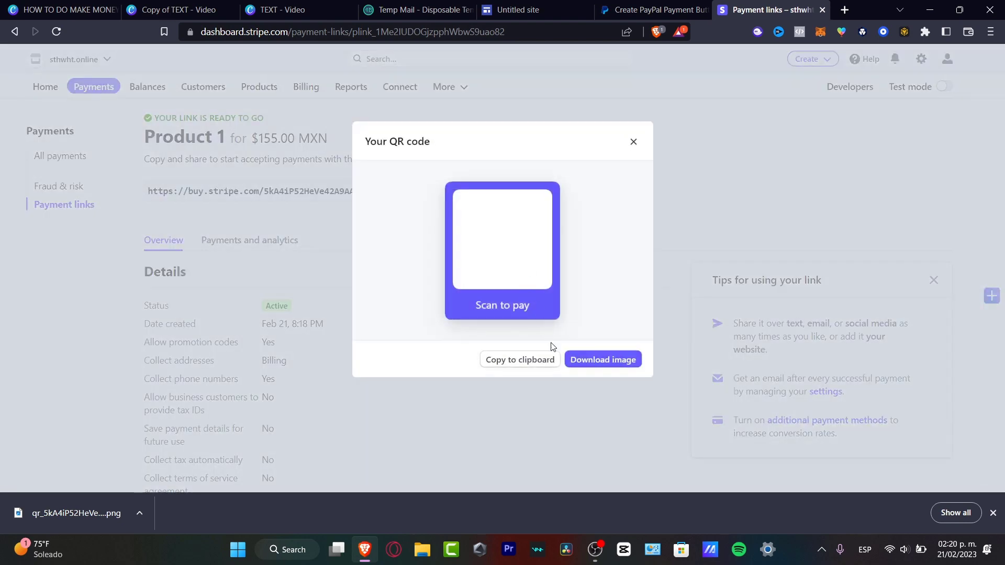
pyautogui.click(540, 361)
pyautogui.hotkey('ctrl', '5')
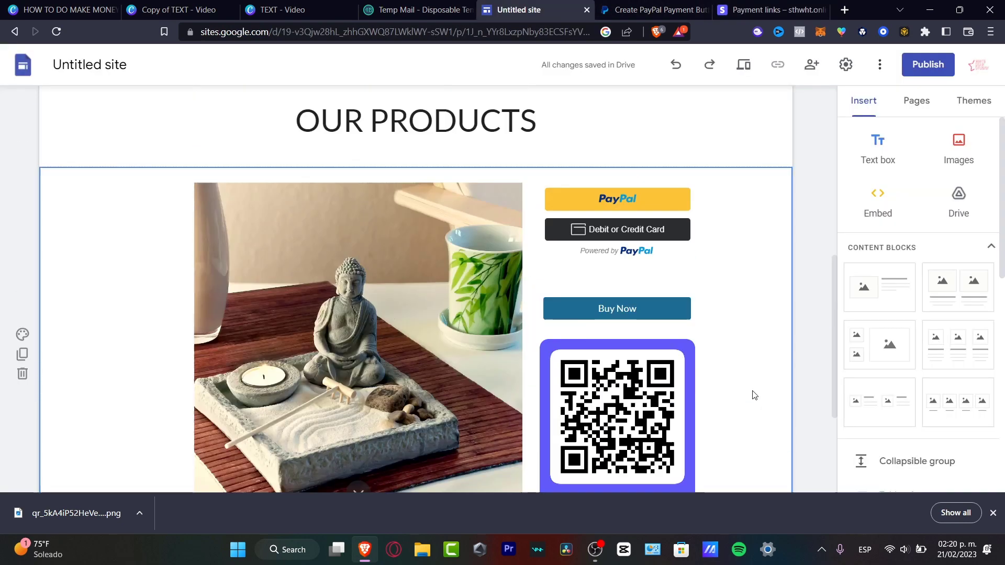
pyautogui.scroll(4, 752, 393)
pyautogui.scroll(-4, 752, 393)
pyautogui.scroll(-1, 754, 395)
pyautogui.scroll(-3, 751, 395)
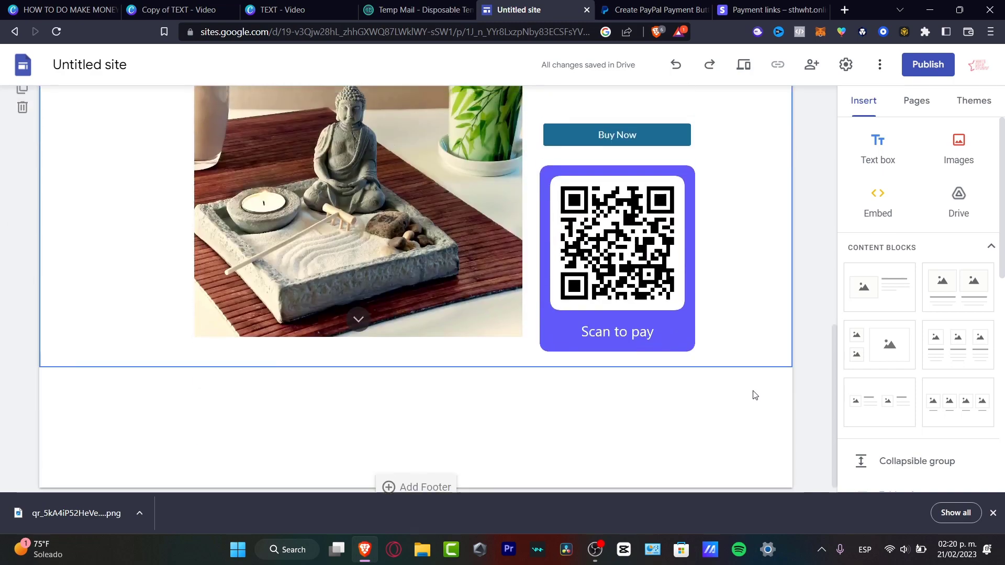
# Publish the site to the web with the address "testofproductpages"
pyautogui.scroll(4, 751, 396)
pyautogui.click(931, 64)
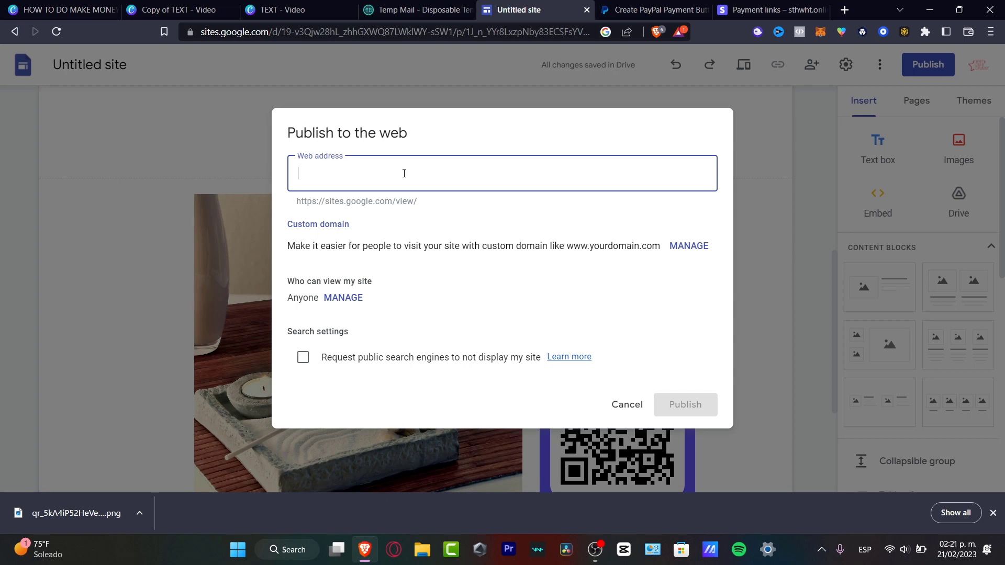
pyautogui.write('test1')
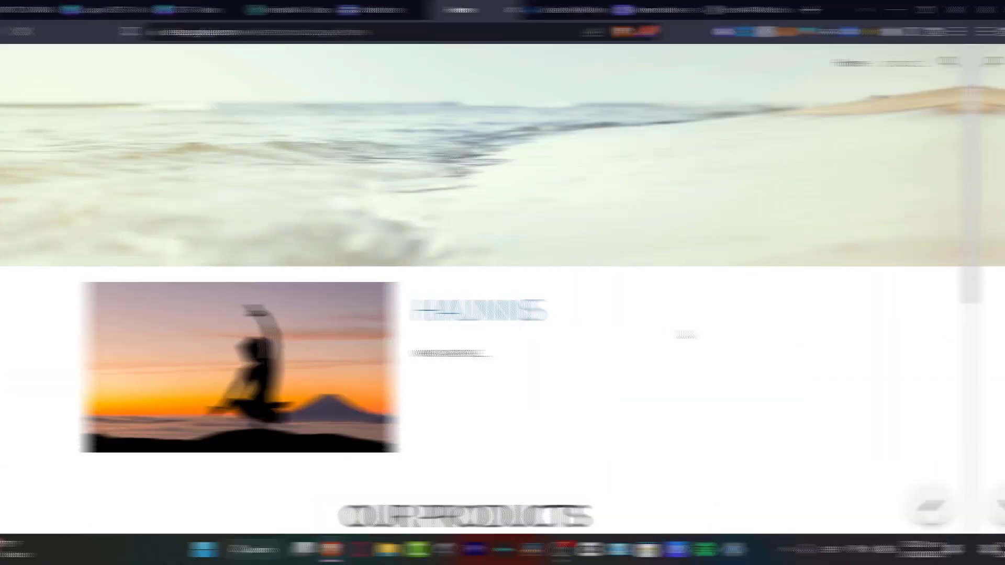
# Test the "Buy Now" button on the published Home page and examine the contact and card fields of the Stripe checkout
pyautogui.scroll(-4, 722, 333)
pyautogui.scroll(-1, 730, 217)
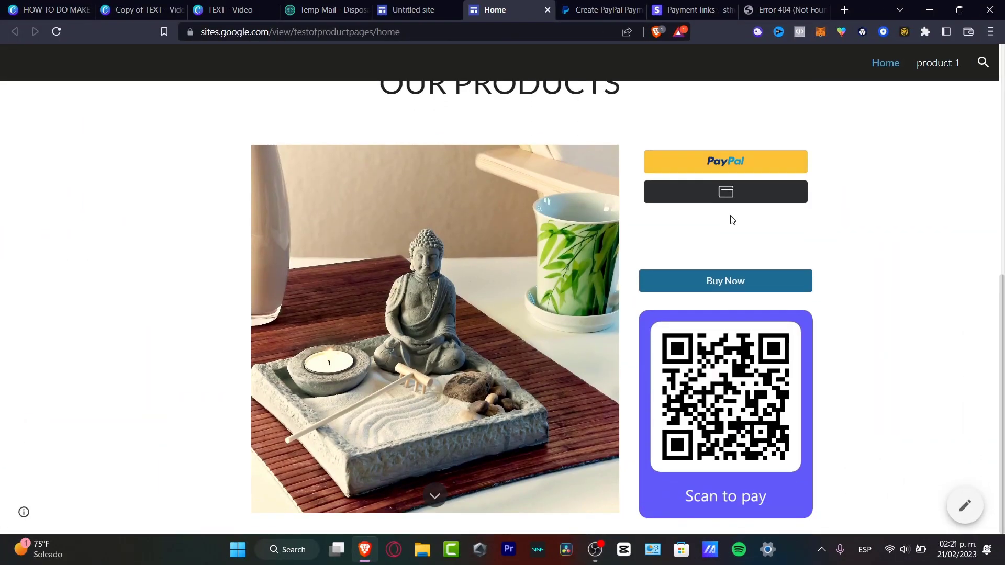
pyautogui.click(742, 282)
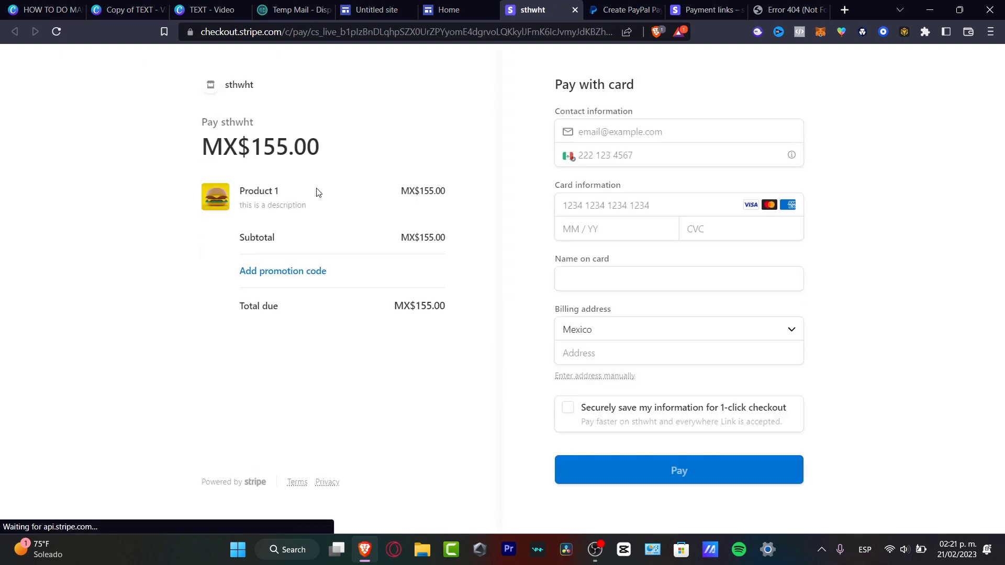
pyautogui.click(588, 132)
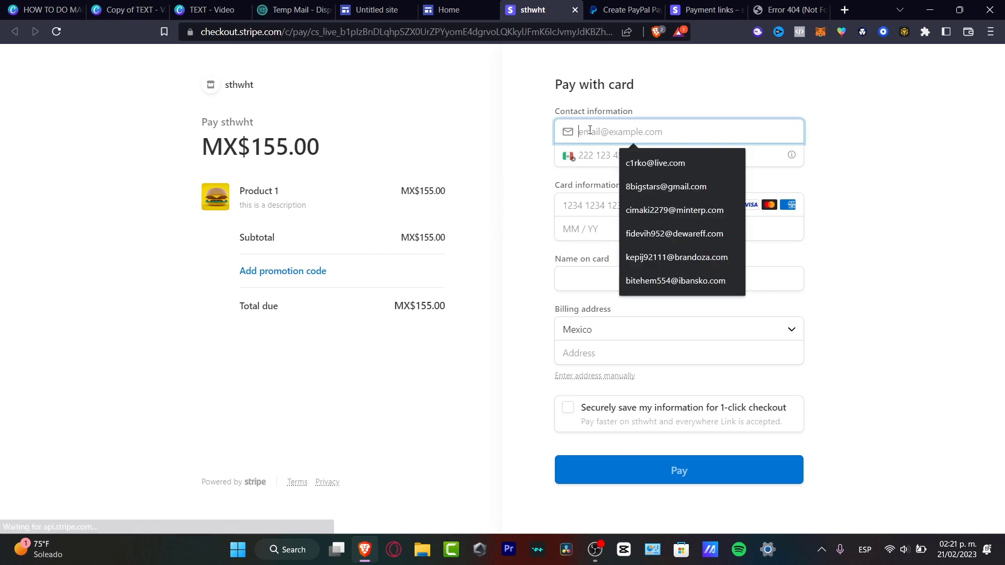
pyautogui.click(582, 226)
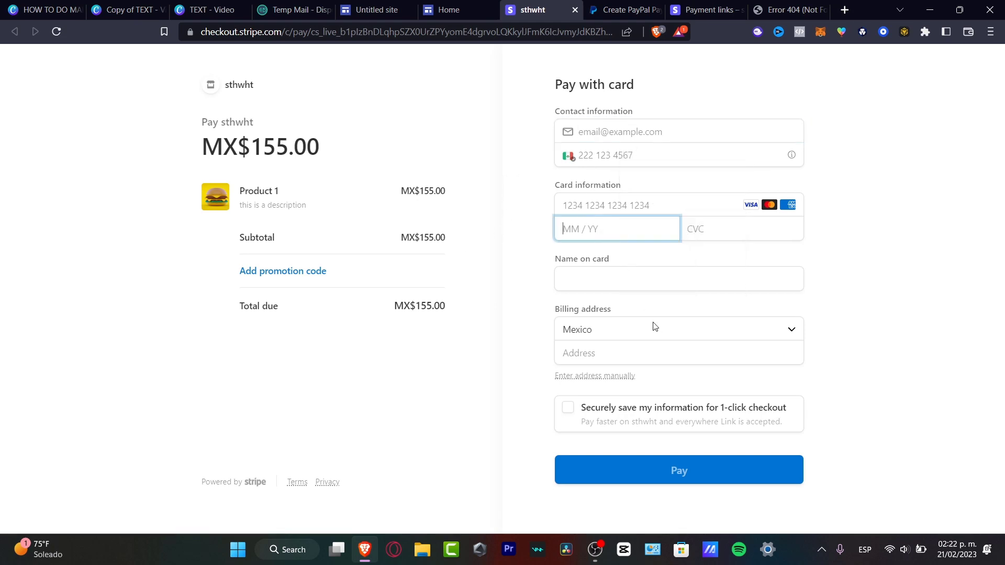
# Return to the published Home page and review the OUR PRODUCTS section with its payment options
pyautogui.click(456, 7)
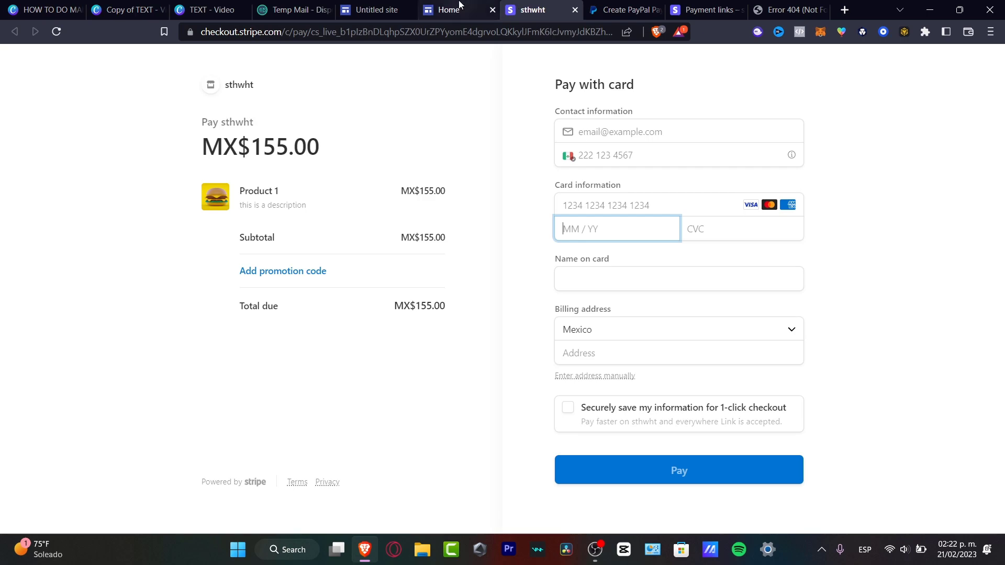
pyautogui.scroll(3, 626, 283)
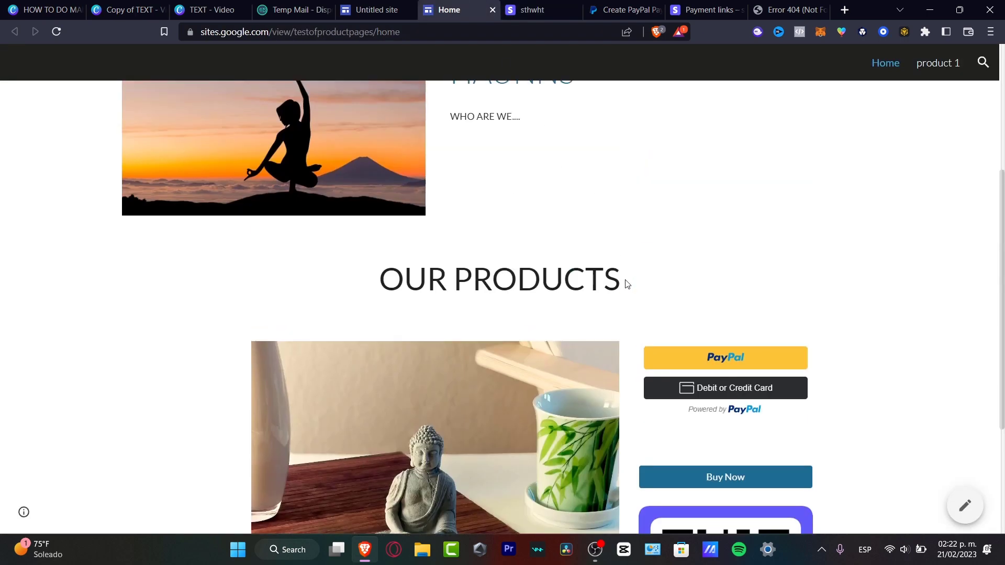
pyautogui.scroll(-3, 627, 284)
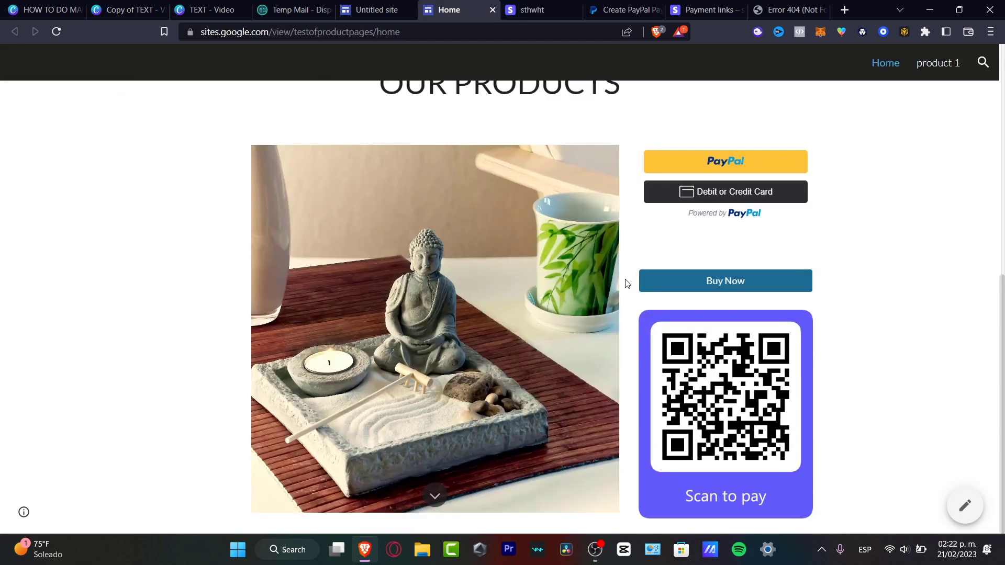